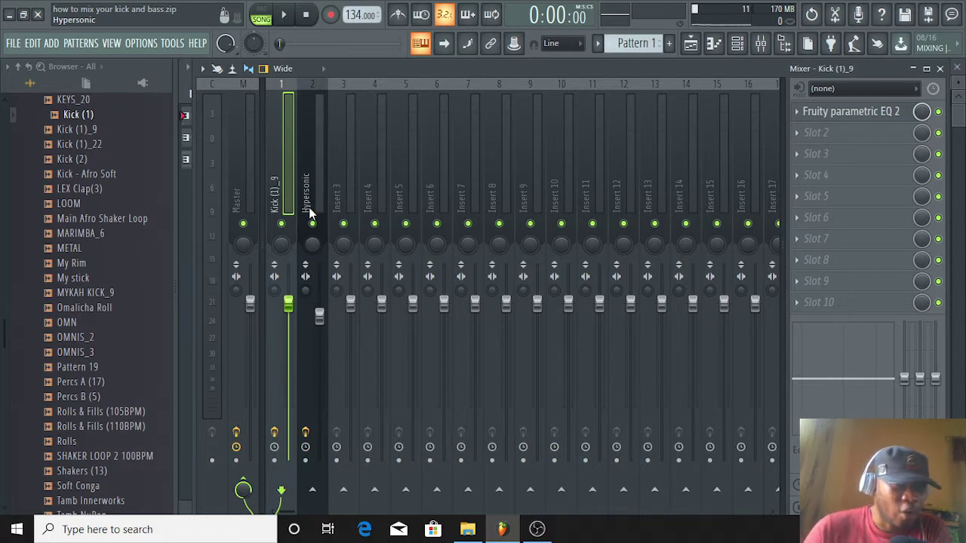
# Start song playback, mute the Hypersonic track, and open the kick track's Fruity parametric EQ 2 clear of the tracks
pyautogui.click(286, 16)
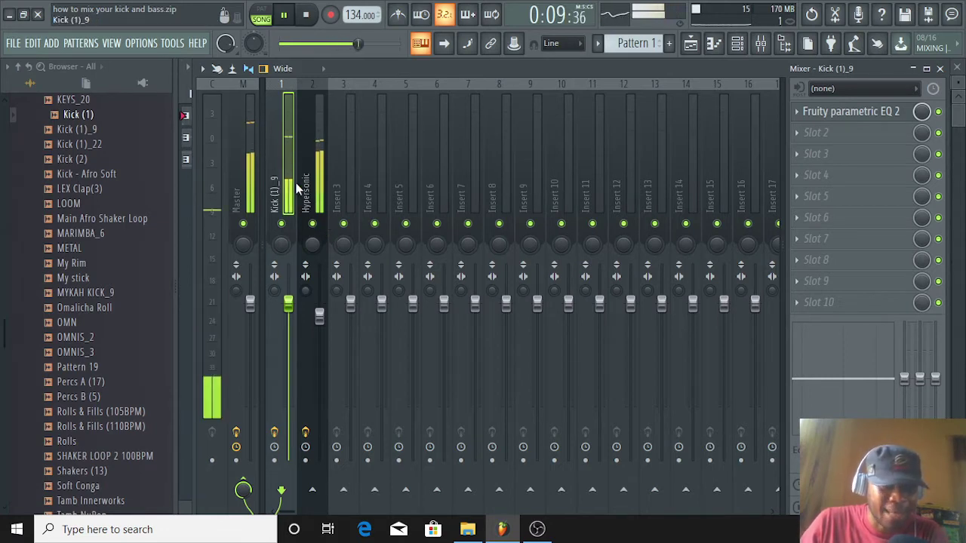
pyautogui.click(311, 224)
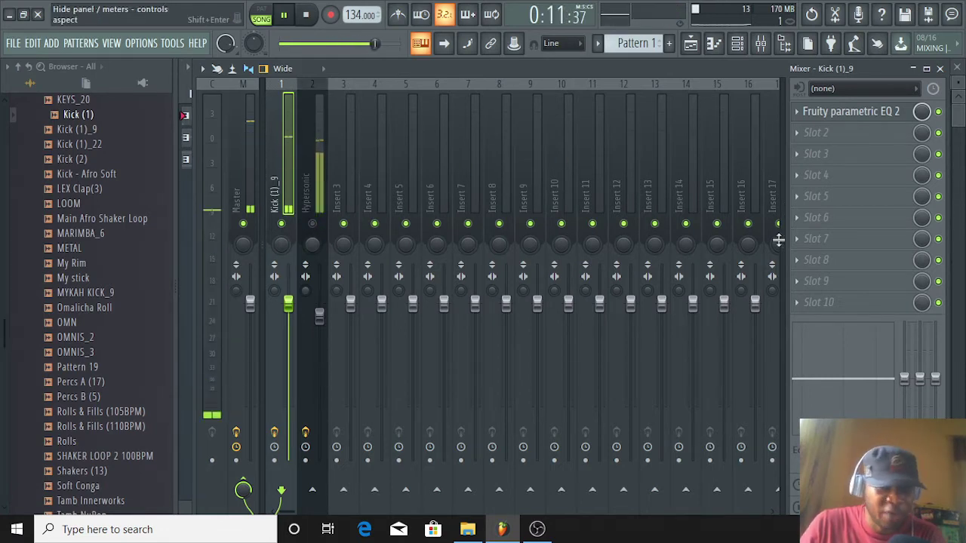
pyautogui.click(838, 115)
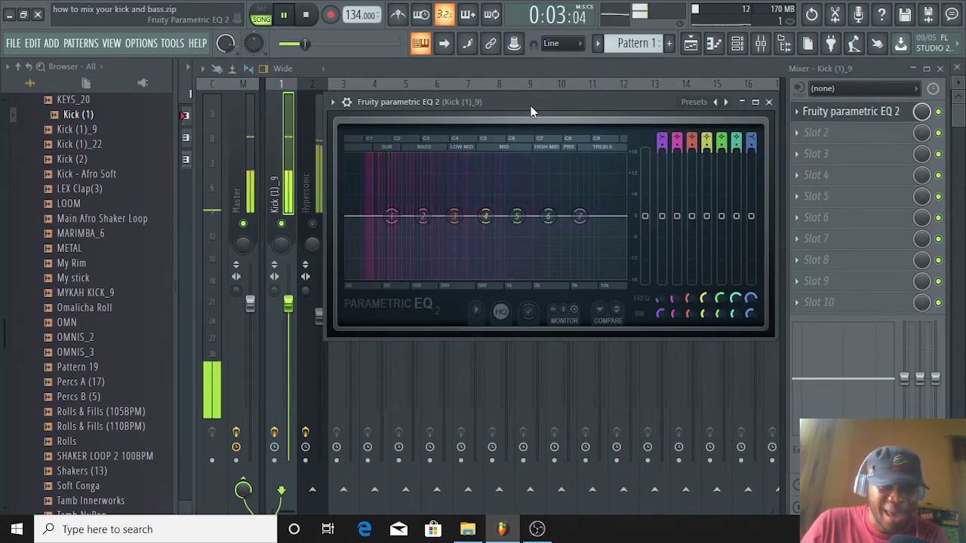
pyautogui.moveTo(538, 101); pyautogui.dragTo(648, 91)
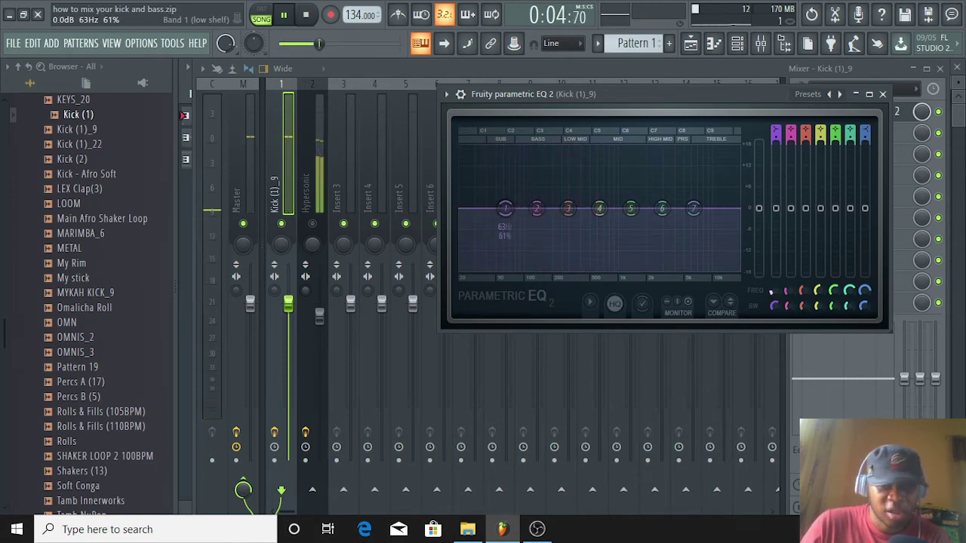
# In the kick EQ, lower band 1's frequency and boost band 2 by about 7.7 dB at 55 Hz with 24% bandwidth
pyautogui.moveTo(774, 291); pyautogui.dragTo(774, 311)
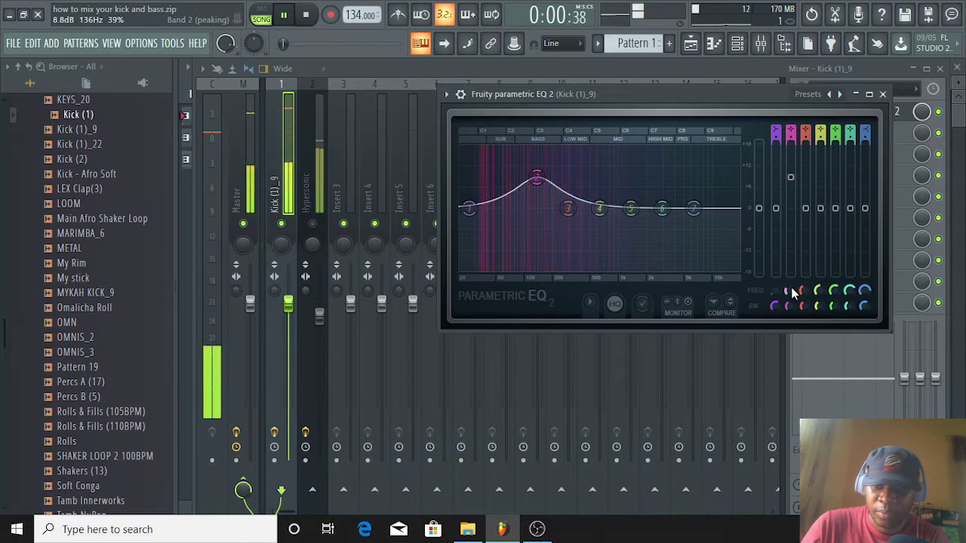
pyautogui.moveTo(526, 177); pyautogui.dragTo(511, 177)
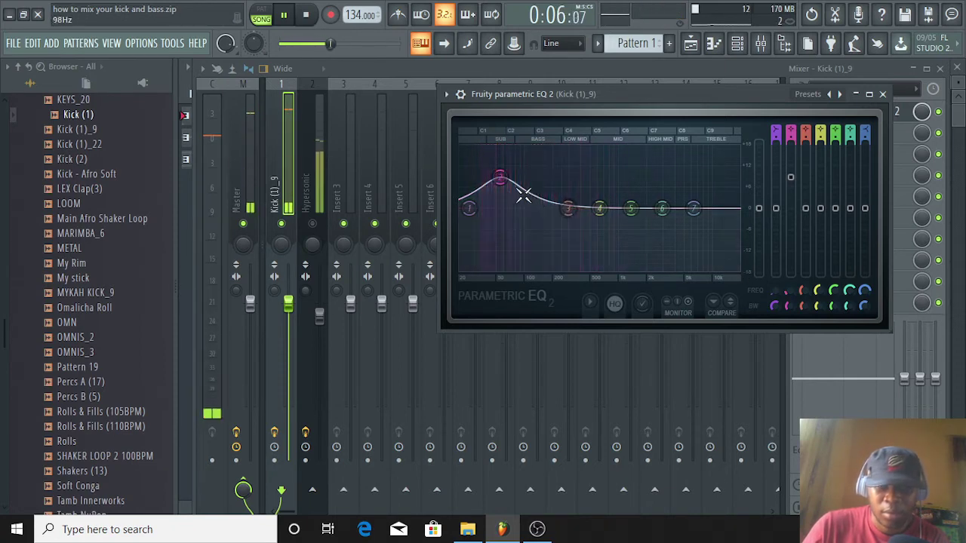
pyautogui.scroll(-3, 503, 186)
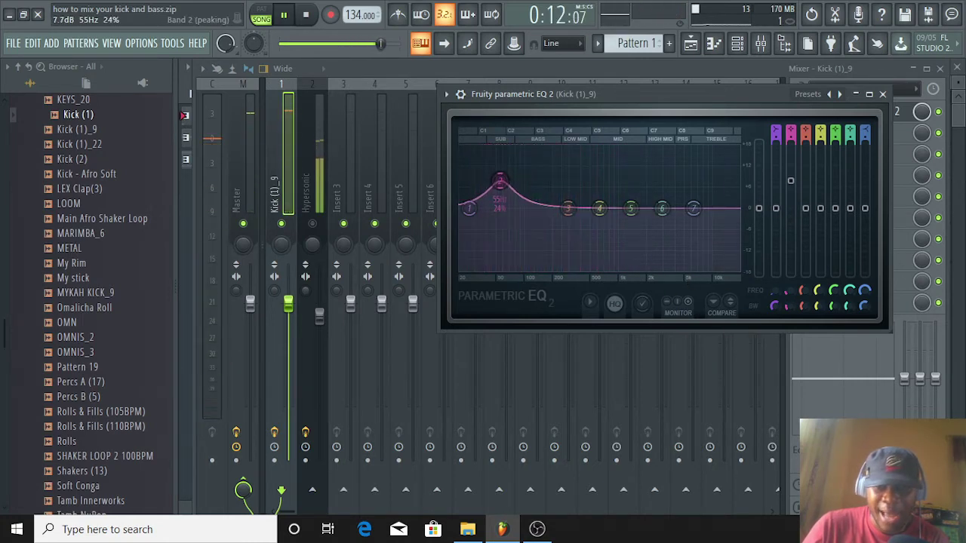
# Reduce the kick EQ's band 2 boost to about 3.5 dB, keeping it at 55 Hz
pyautogui.moveTo(791, 180); pyautogui.dragTo(791, 189)
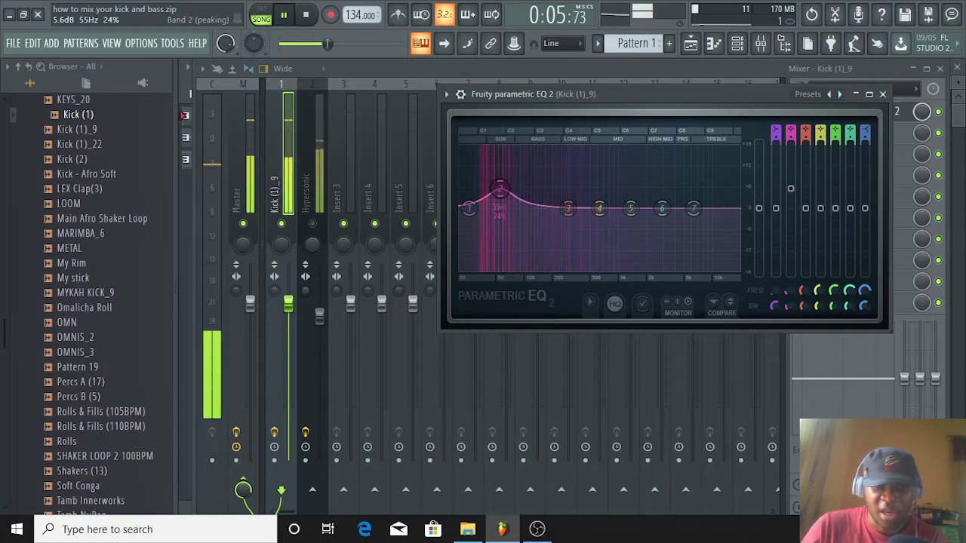
pyautogui.moveTo(500, 188); pyautogui.dragTo(500, 190)
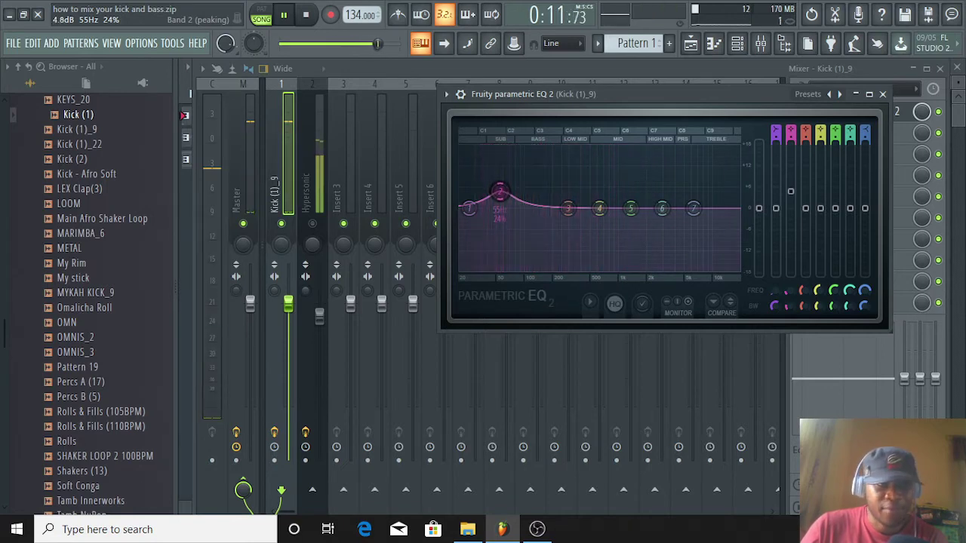
pyautogui.moveTo(500, 192); pyautogui.dragTo(499, 195)
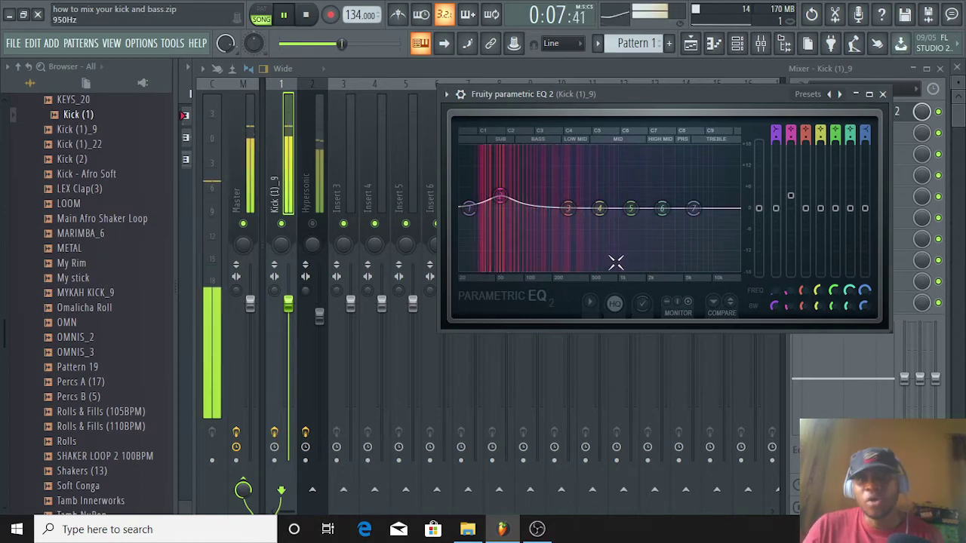
# Make the kick EQ's band 7 a Gentle 8 low pass and lower its cutoff to band 5's position
pyautogui.rightClick(695, 210)
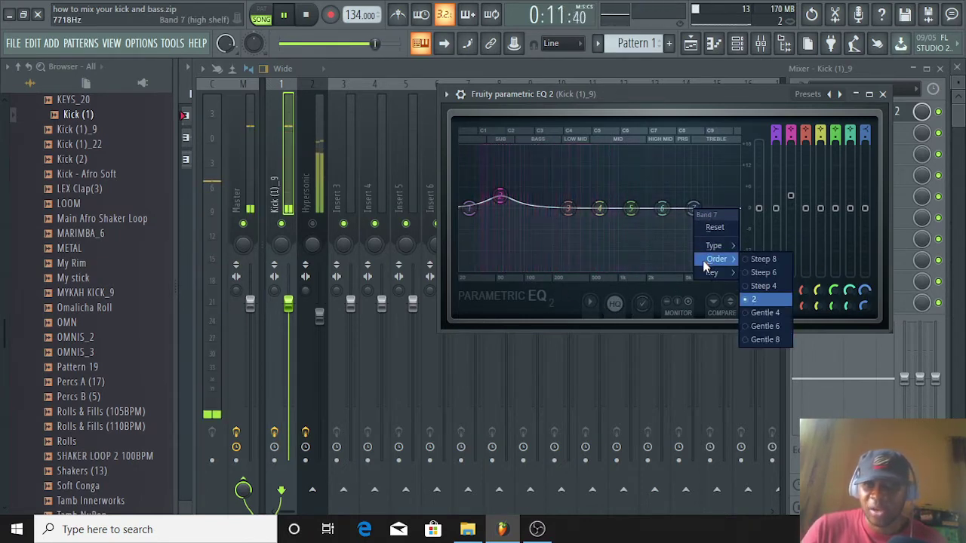
pyautogui.moveTo(717, 246)
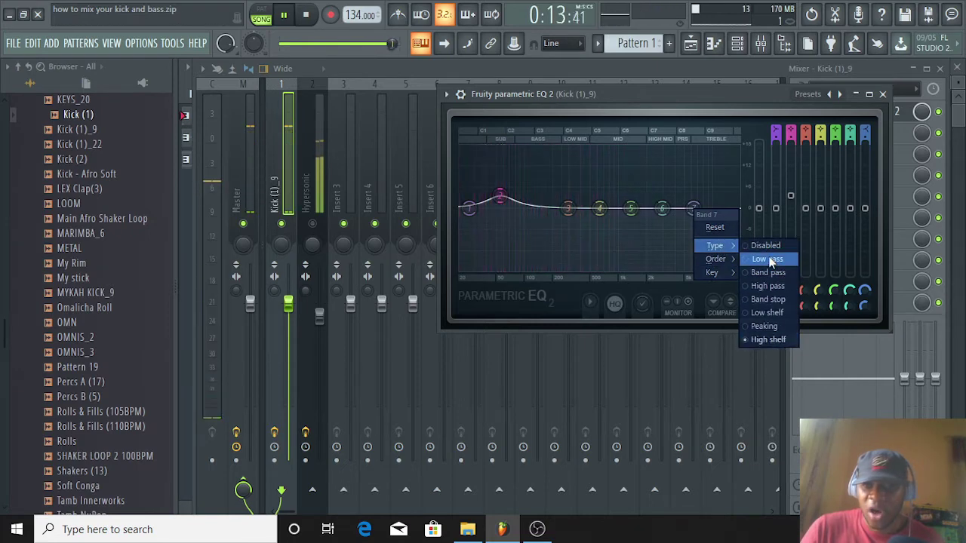
pyautogui.click(767, 259)
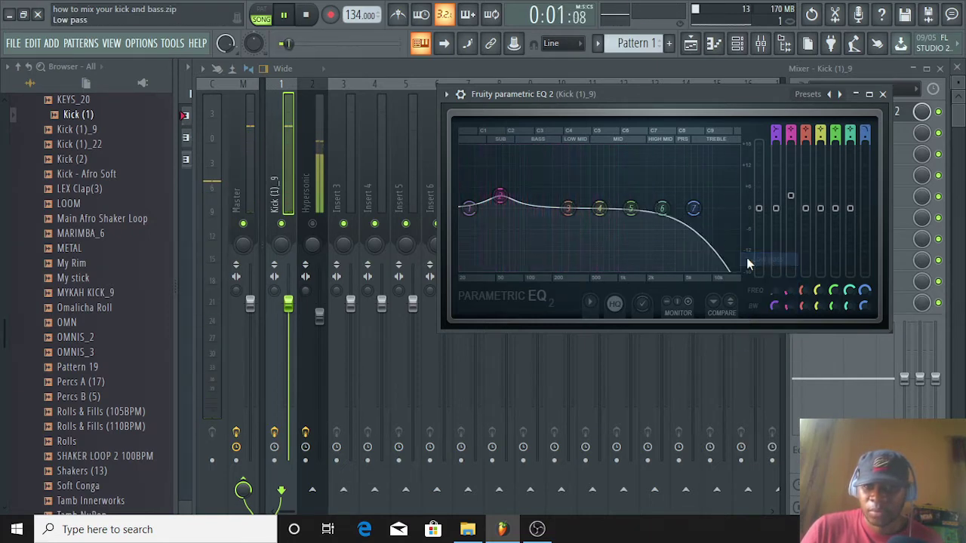
pyautogui.rightClick(694, 208)
pyautogui.moveTo(714, 261)
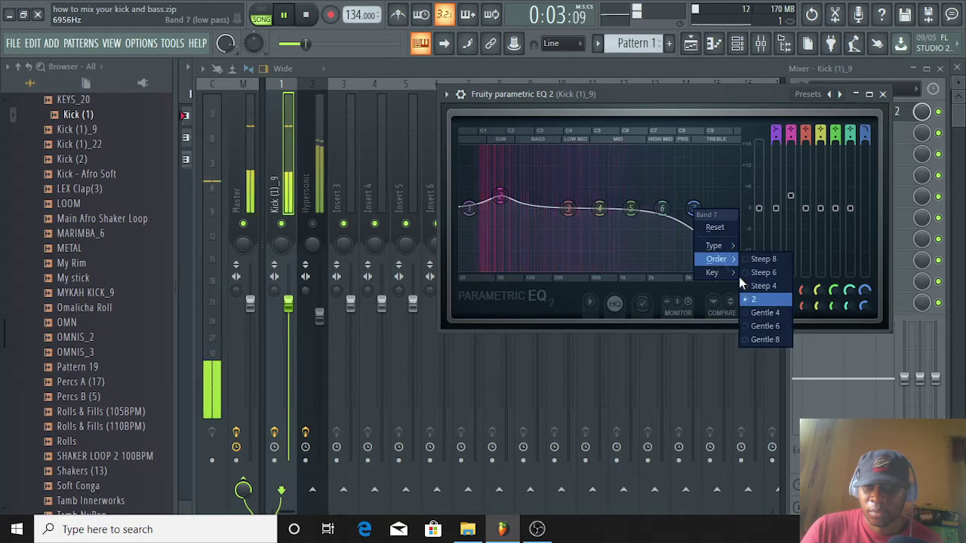
pyautogui.click(764, 339)
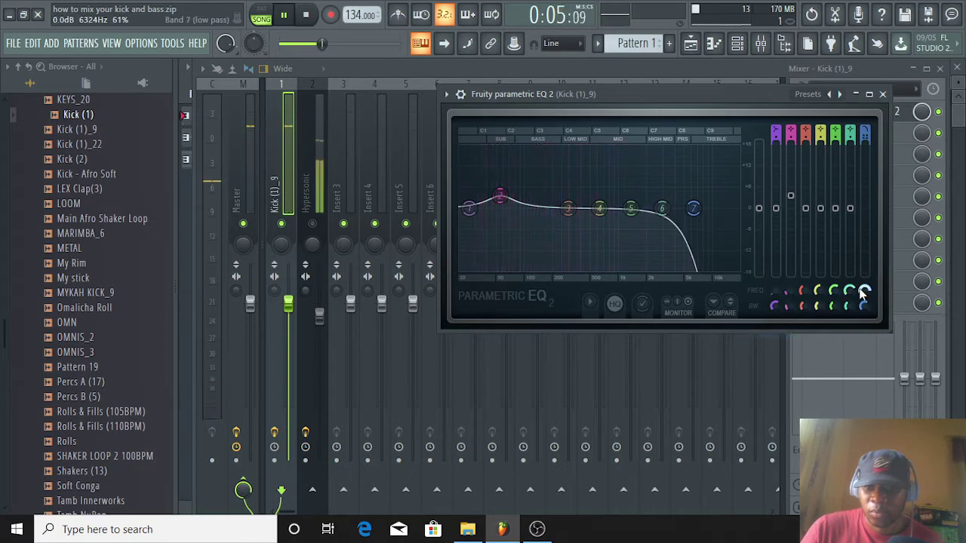
pyautogui.moveTo(865, 293)
pyautogui.mouseDown()
pyautogui.moveTo(864, 321)
pyautogui.moveTo(865, 291)
pyautogui.mouseUp()
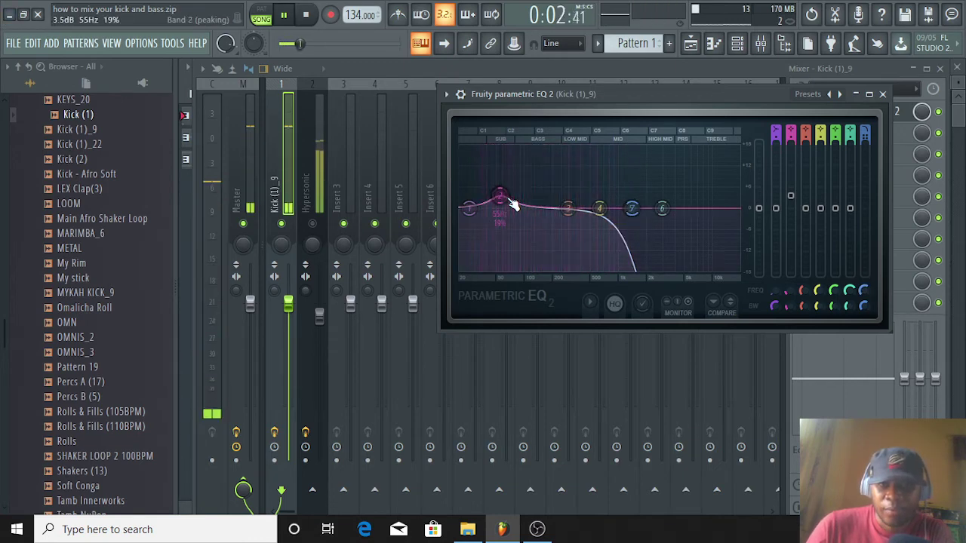
pyautogui.moveTo(791, 196); pyautogui.dragTo(791, 196)
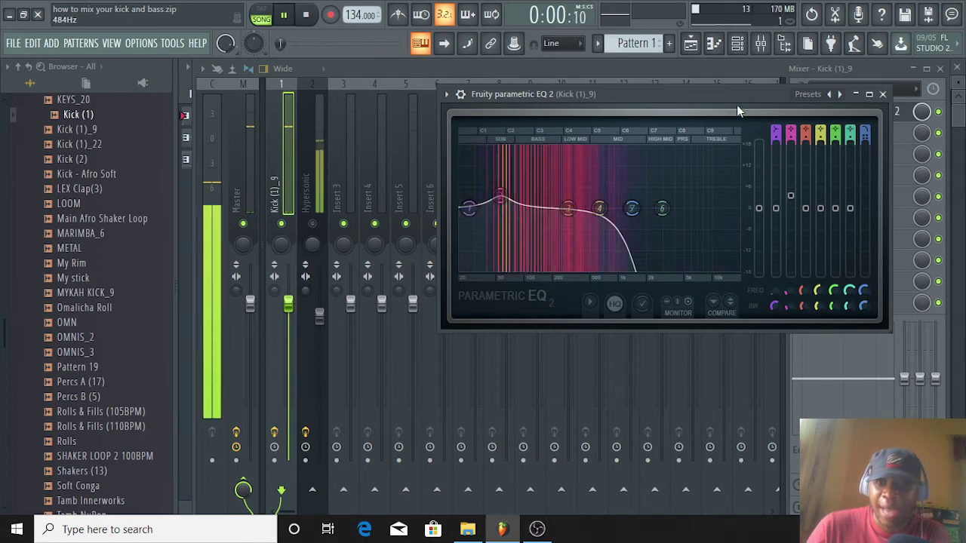
# Close the kick EQ, play Hypersonic alone with the kick muted, and open Hypersonic's Fruity parametric EQ 2
pyautogui.click(883, 94)
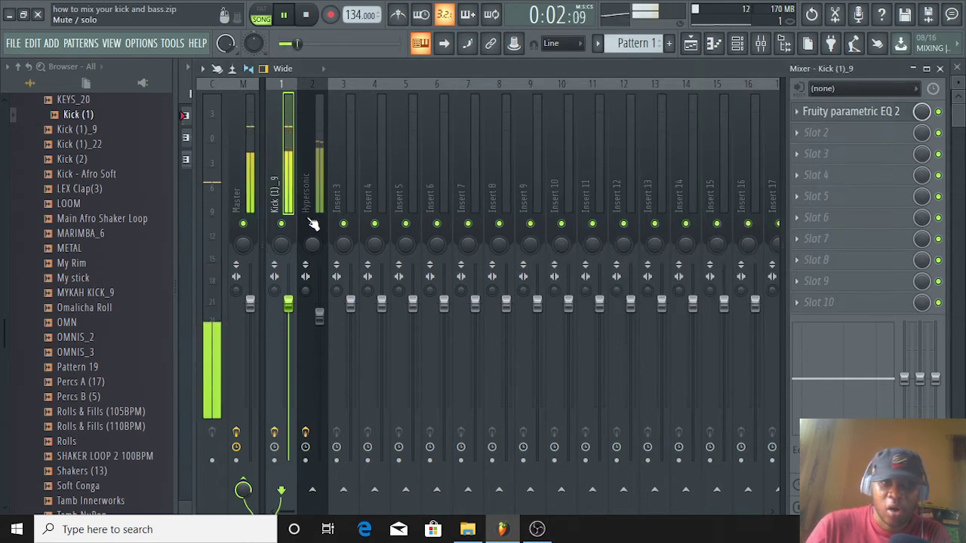
pyautogui.click(317, 195)
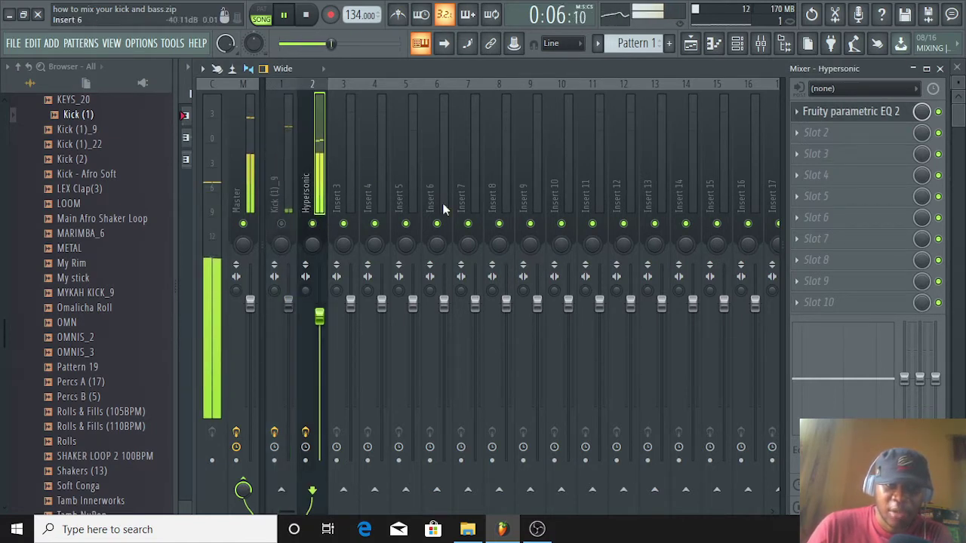
pyautogui.click(849, 115)
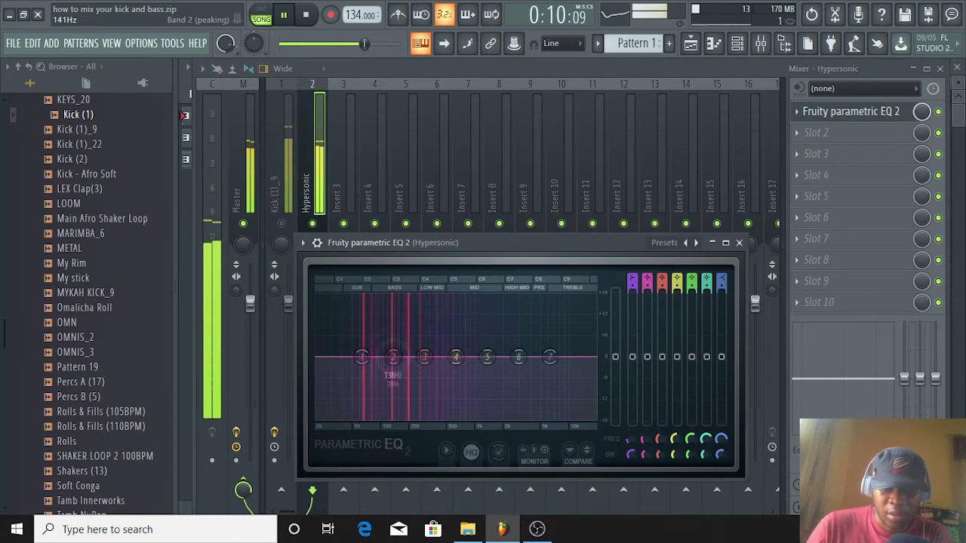
# In the Hypersonic EQ, boost band 2 by about 6.3 dB and tune its frequency to about 140 Hz
pyautogui.moveTo(394, 356); pyautogui.dragTo(392, 334)
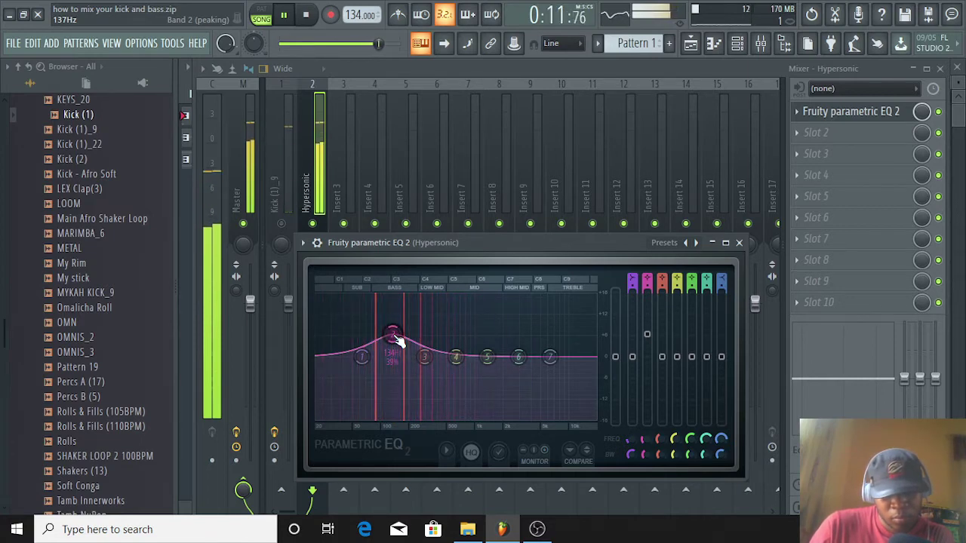
pyautogui.moveTo(398, 341); pyautogui.dragTo(397, 343)
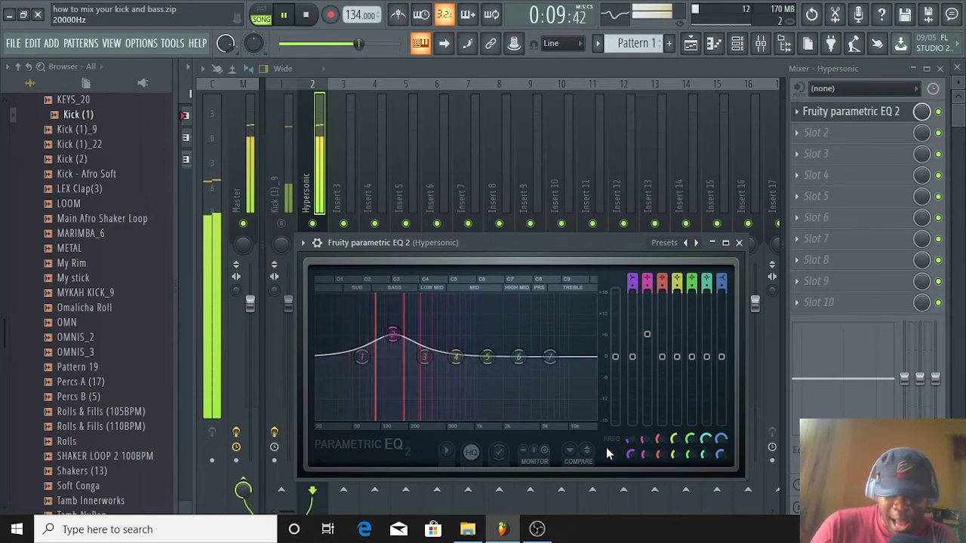
pyautogui.moveTo(643, 437); pyautogui.dragTo(643, 433)
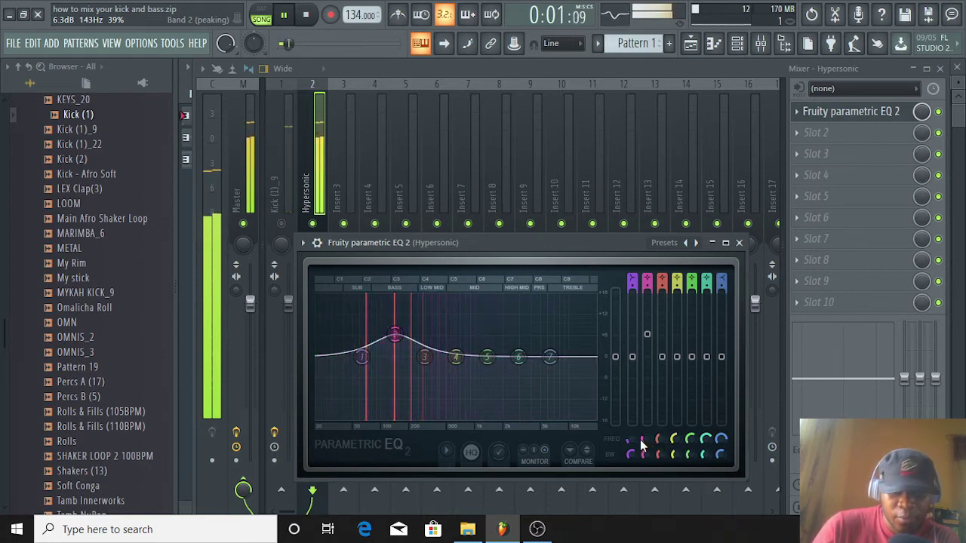
pyautogui.moveTo(645, 438); pyautogui.dragTo(642, 446)
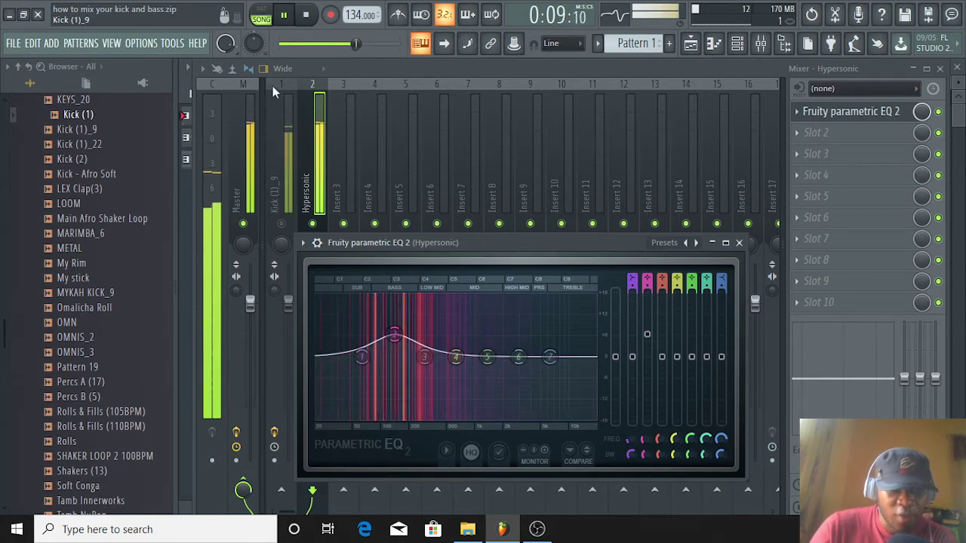
# Restart playback, narrow the Hypersonic EQ's band 2 to 14% bandwidth, and reduce its boost to a slight bump
pyautogui.click(306, 16)
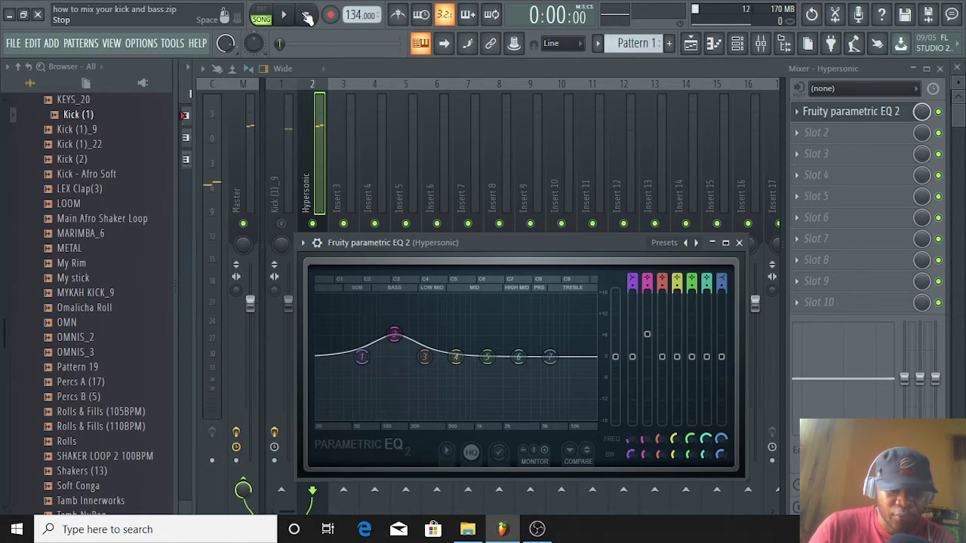
pyautogui.click(283, 15)
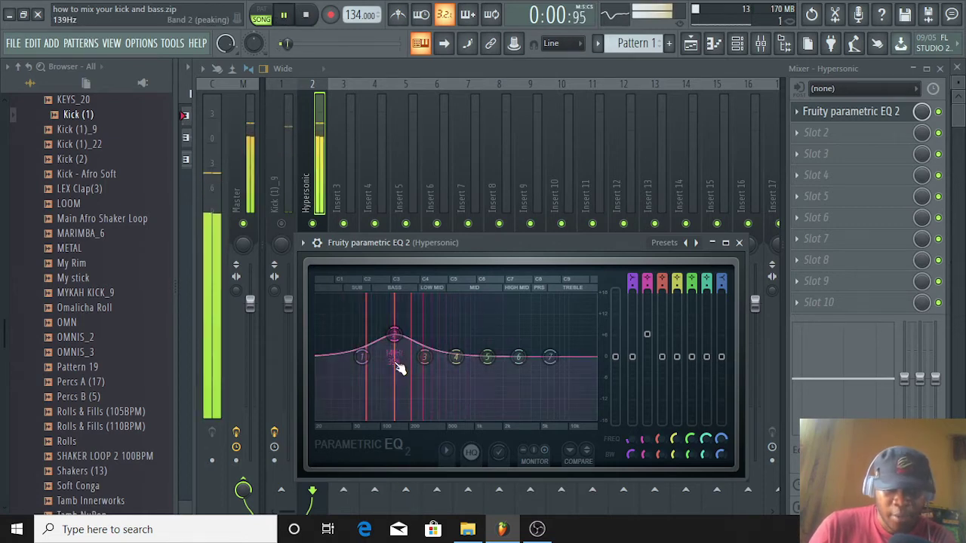
pyautogui.scroll(-2, 396, 340)
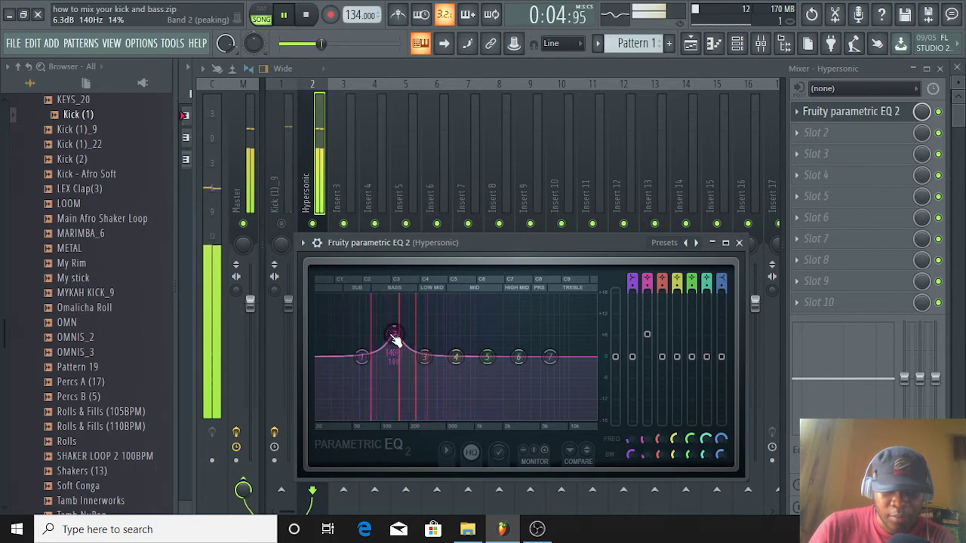
pyautogui.moveTo(647, 335); pyautogui.dragTo(647, 347)
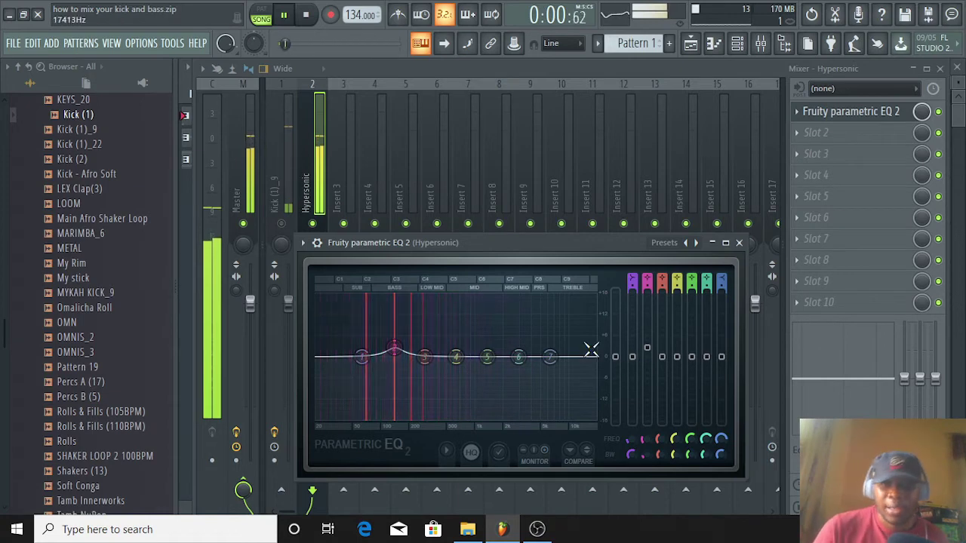
# Make the Hypersonic EQ's band 7 a Gentle 8 low pass with its cutoff at about 924 Hz
pyautogui.rightClick(547, 361)
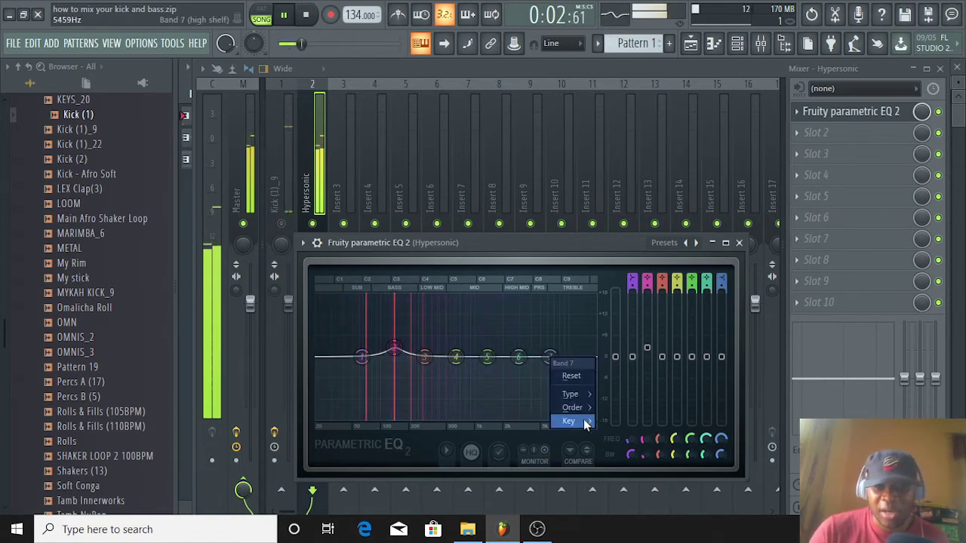
pyautogui.moveTo(589, 396)
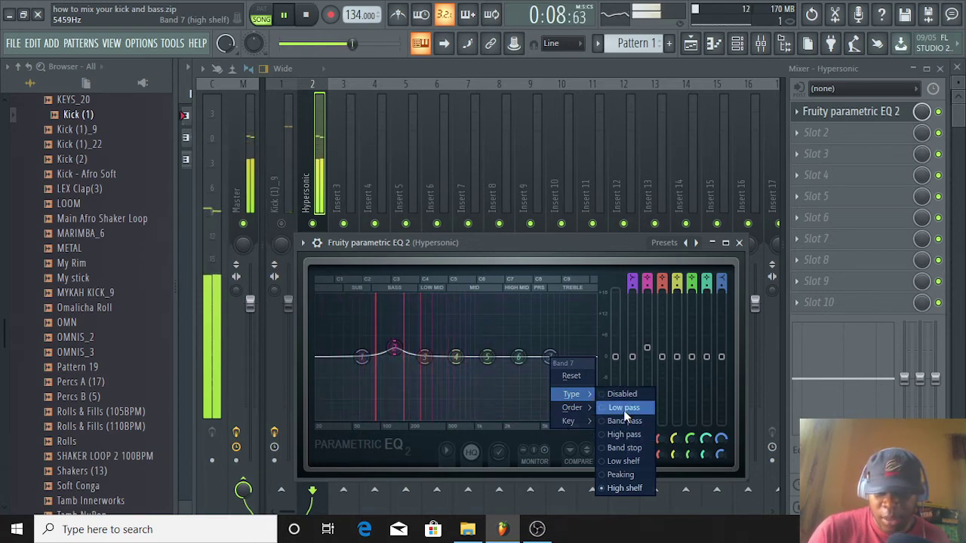
pyautogui.click(624, 409)
pyautogui.rightClick(551, 356)
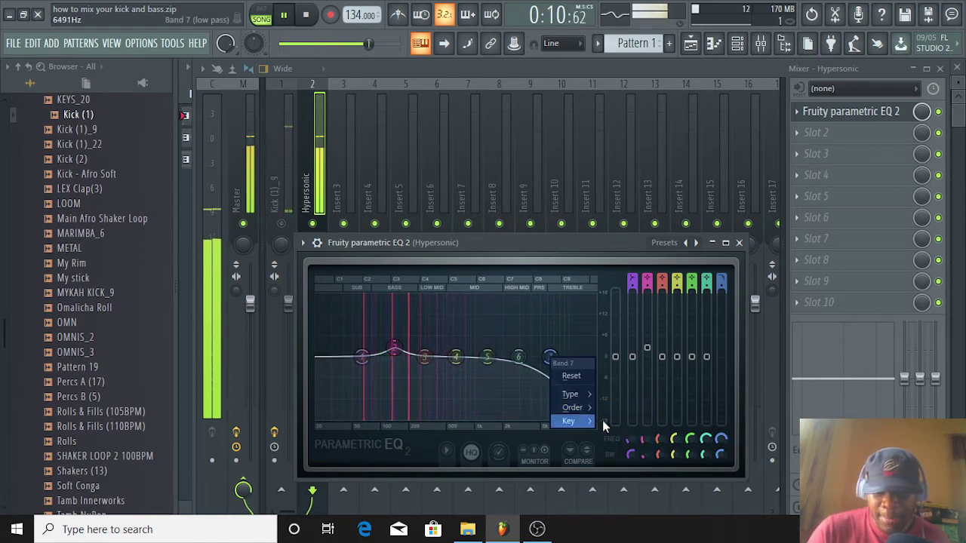
pyautogui.moveTo(590, 408)
pyautogui.click(615, 489)
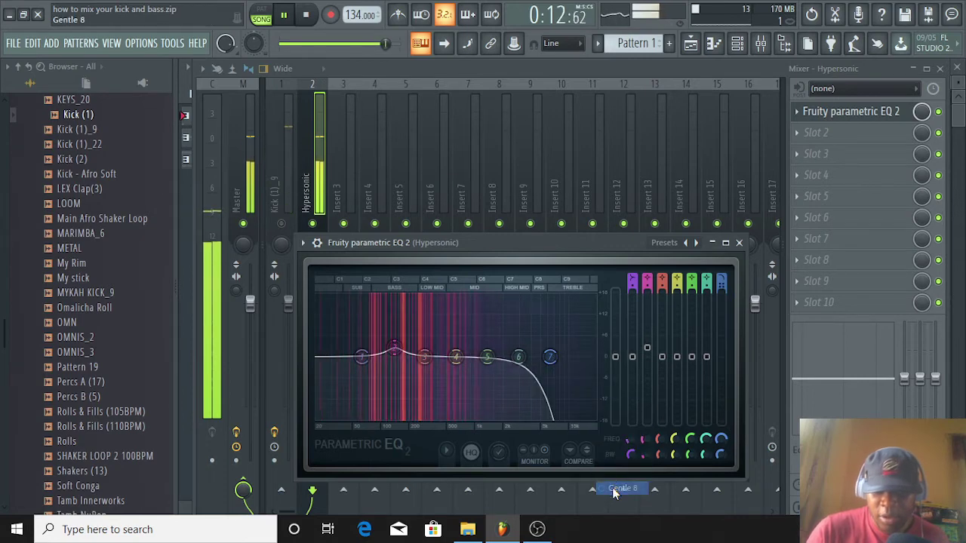
pyautogui.moveTo(720, 438); pyautogui.dragTo(721, 472)
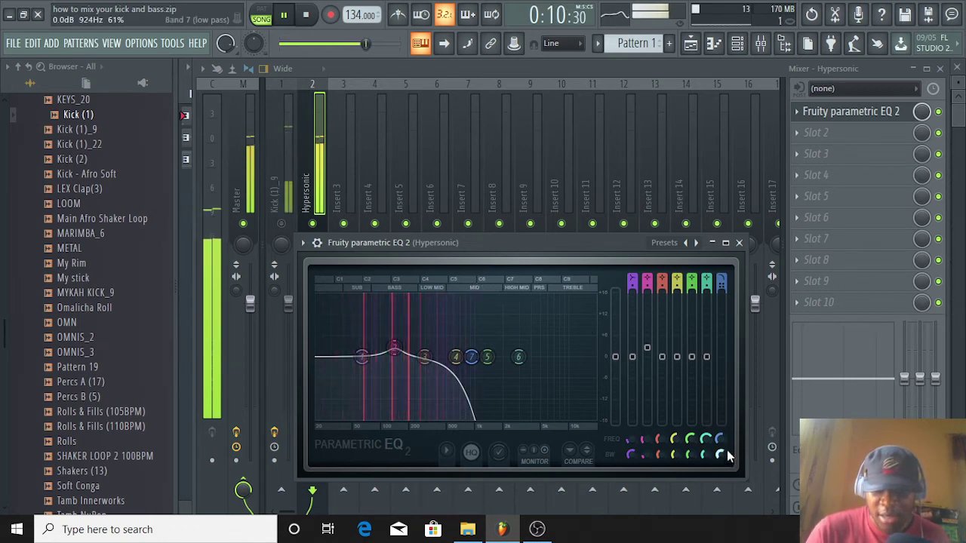
pyautogui.moveTo(720, 439); pyautogui.dragTo(720, 439)
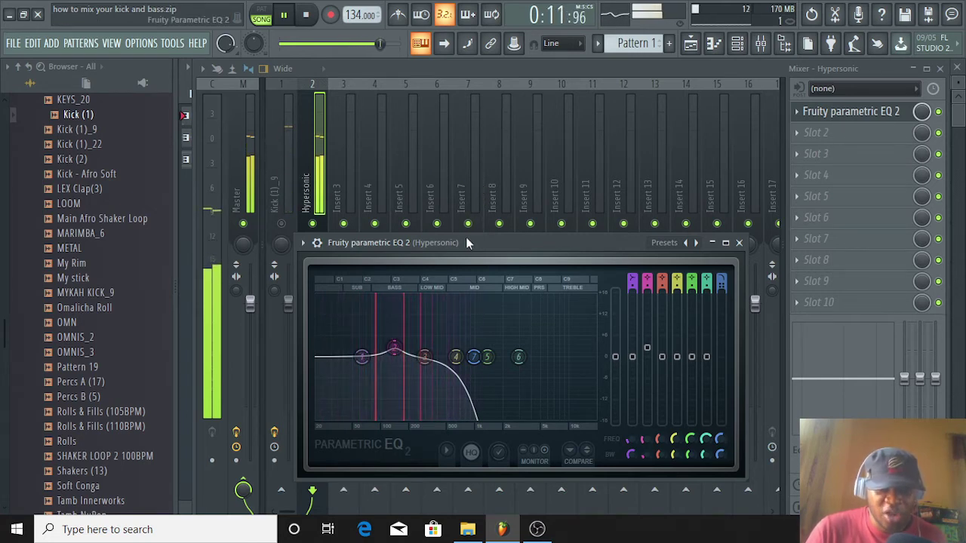
pyautogui.moveTo(477, 242); pyautogui.dragTo(542, 190)
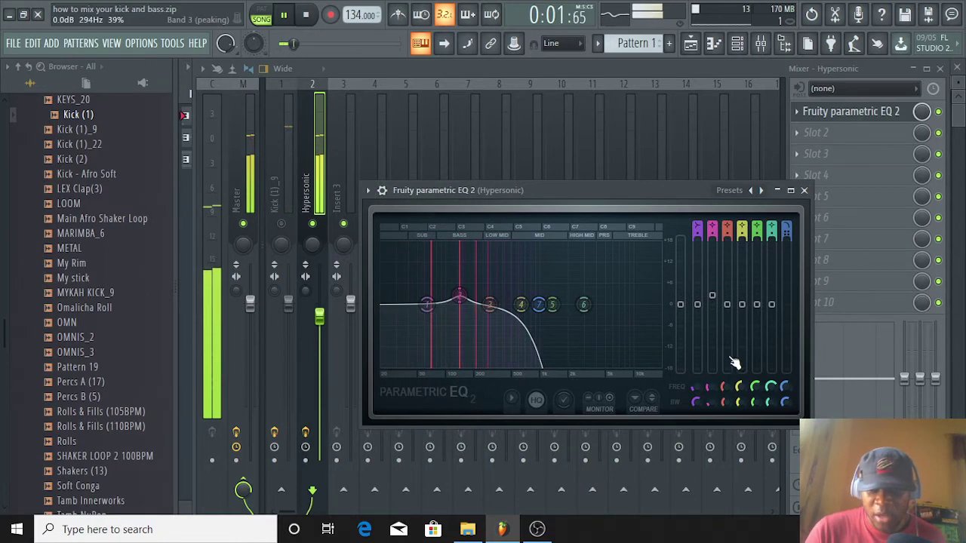
# In the Hypersonic EQ, tune band 3 to 55 Hz, cut it by about 5.4 dB, and narrow its bandwidth to 14%
pyautogui.moveTo(730, 389); pyautogui.dragTo(730, 408)
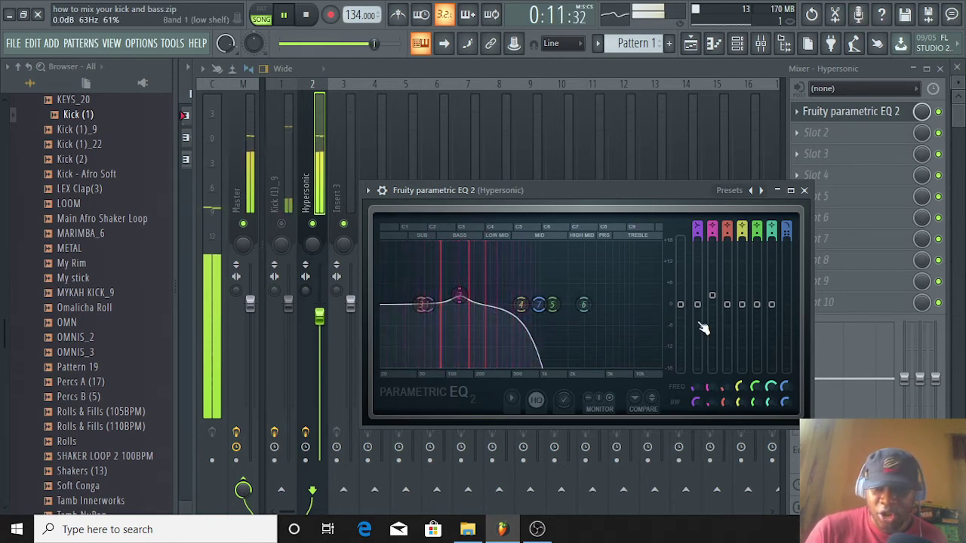
pyautogui.moveTo(728, 305); pyautogui.dragTo(727, 292)
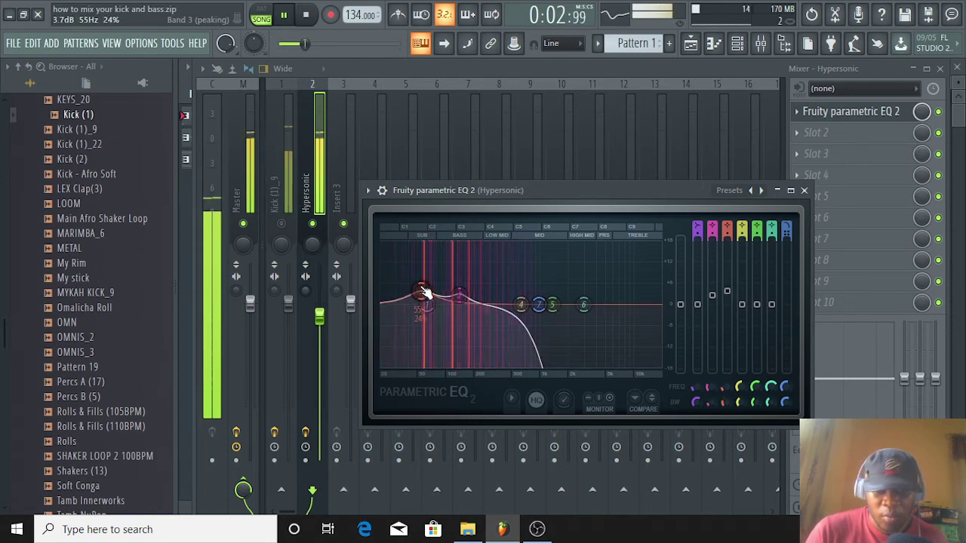
pyautogui.moveTo(723, 294); pyautogui.dragTo(727, 316)
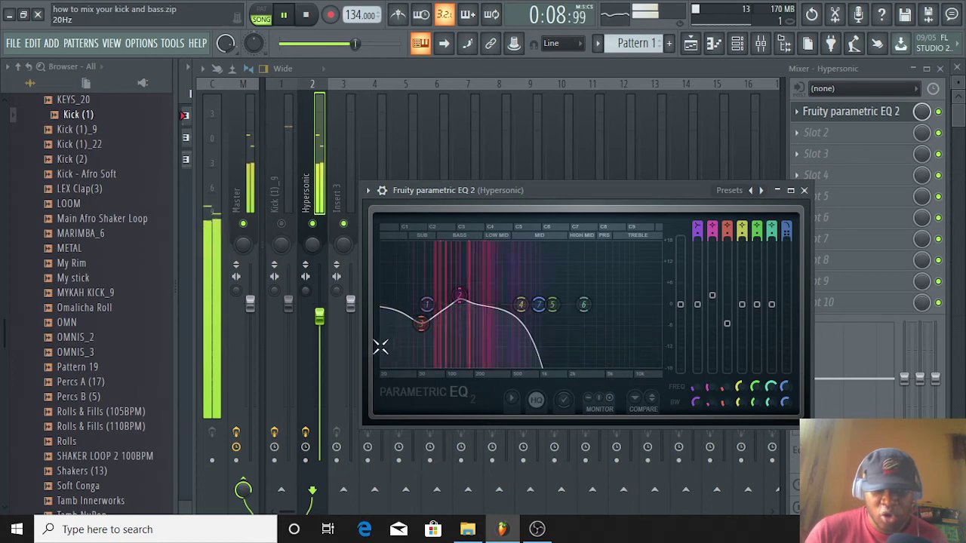
pyautogui.scroll(-5, 430, 334)
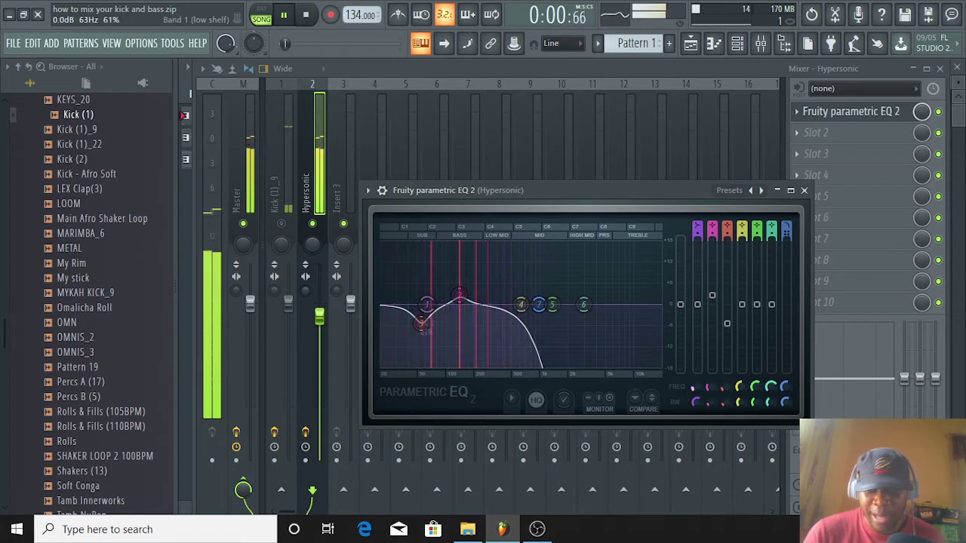
# Tune the Hypersonic EQ's band 1 low shelf to about 33 Hz, raise it slightly, and narrow its bandwidth
pyautogui.moveTo(409, 304); pyautogui.dragTo(406, 304)
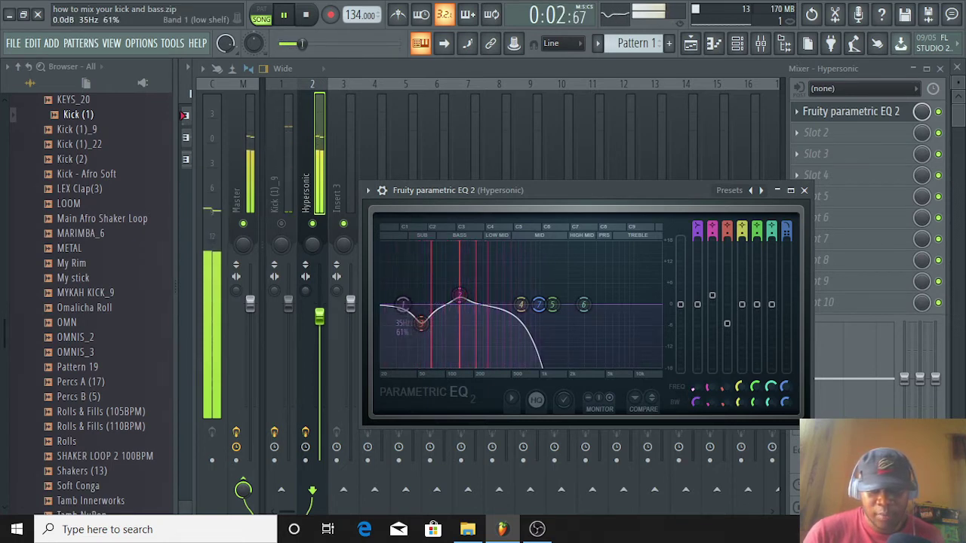
pyautogui.moveTo(696, 384); pyautogui.dragTo(696, 389)
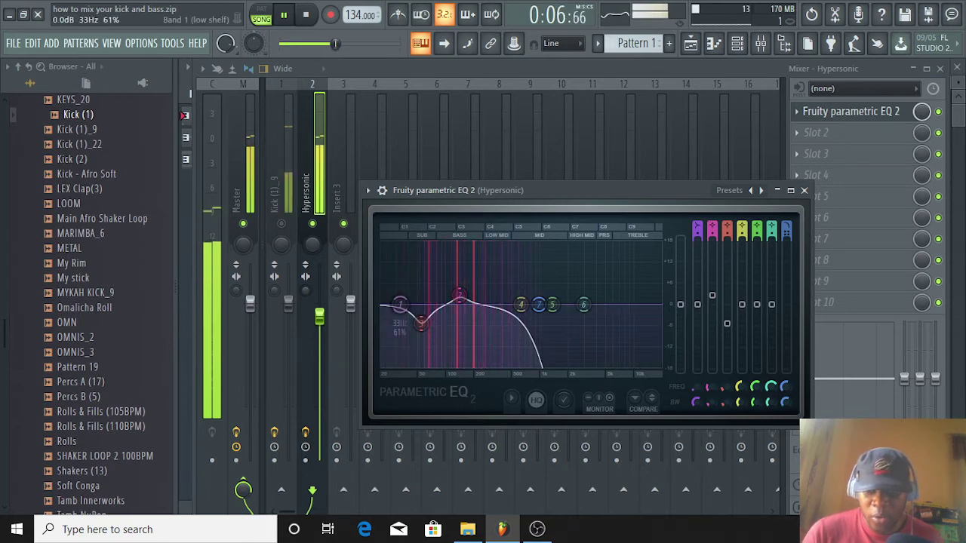
pyautogui.moveTo(698, 302); pyautogui.dragTo(697, 301)
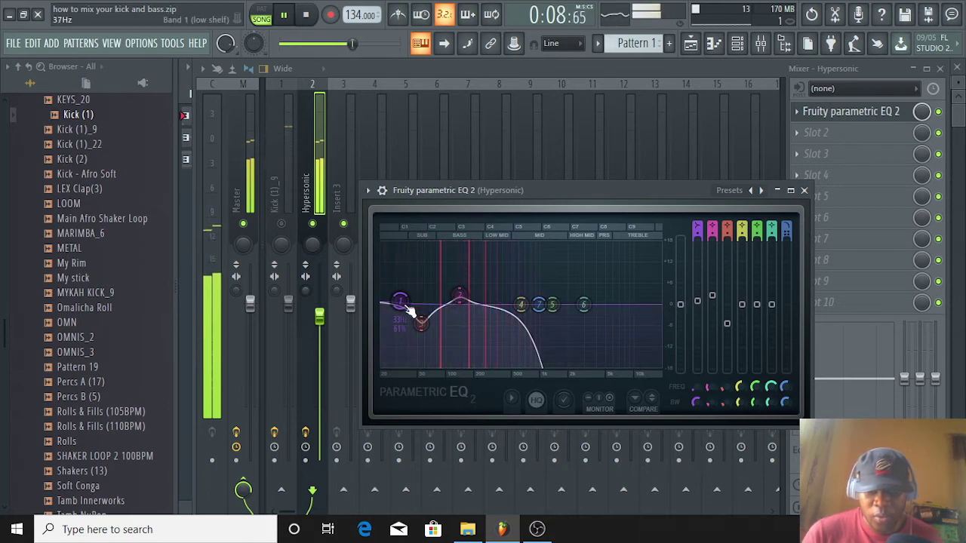
pyautogui.scroll(-2, 403, 312)
pyautogui.scroll(-3, 400, 312)
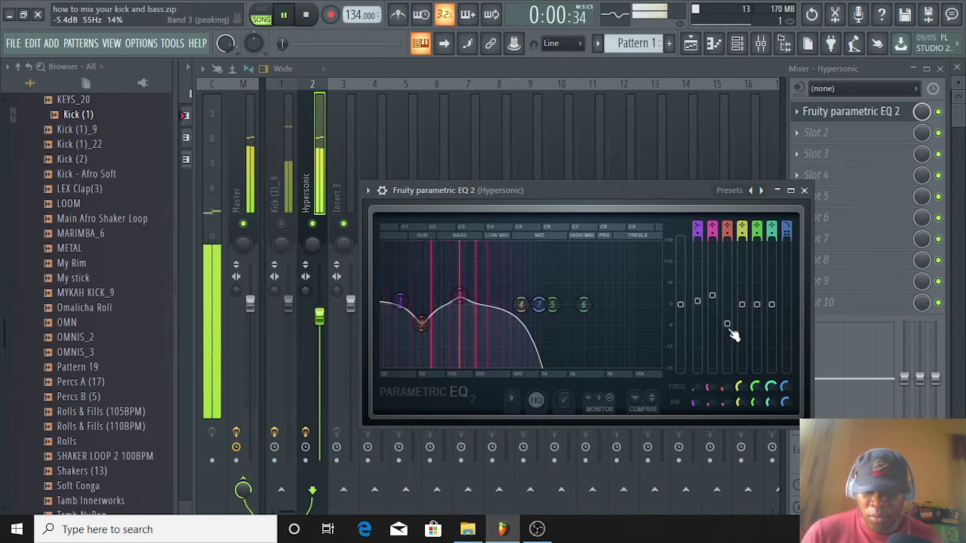
# Deepen the Hypersonic EQ's band 3 cut at 55 Hz and slightly raise band 2's boost at 140 Hz
pyautogui.moveTo(726, 325); pyautogui.dragTo(726, 332)
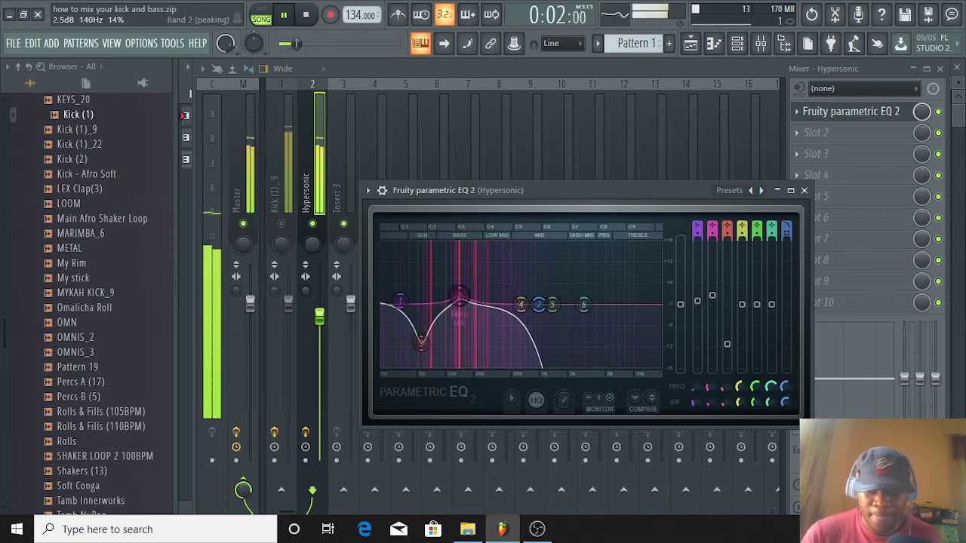
pyautogui.moveTo(460, 295); pyautogui.dragTo(460, 293)
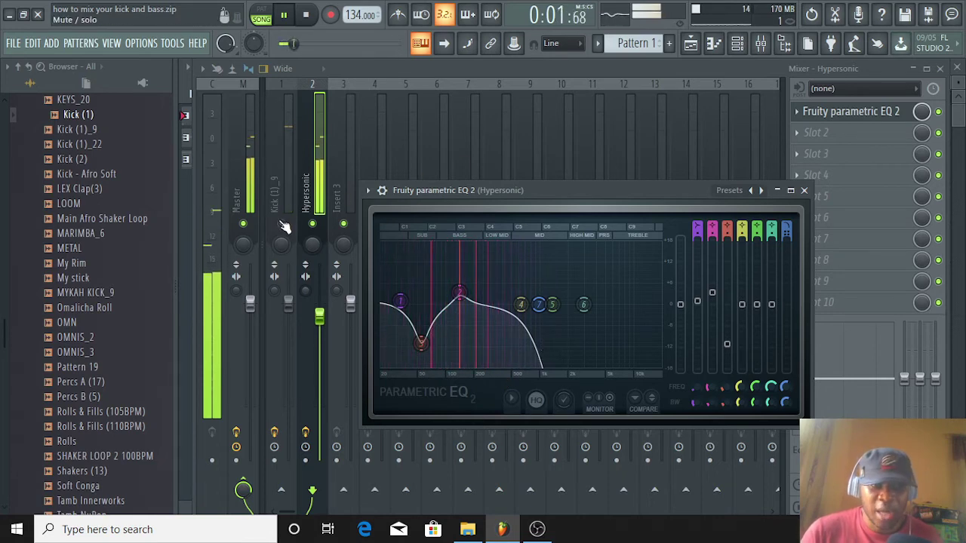
# Close the Hypersonic EQ, unmute the kick track, and open the kick's Fruity parametric EQ 2
pyautogui.press('Escape')
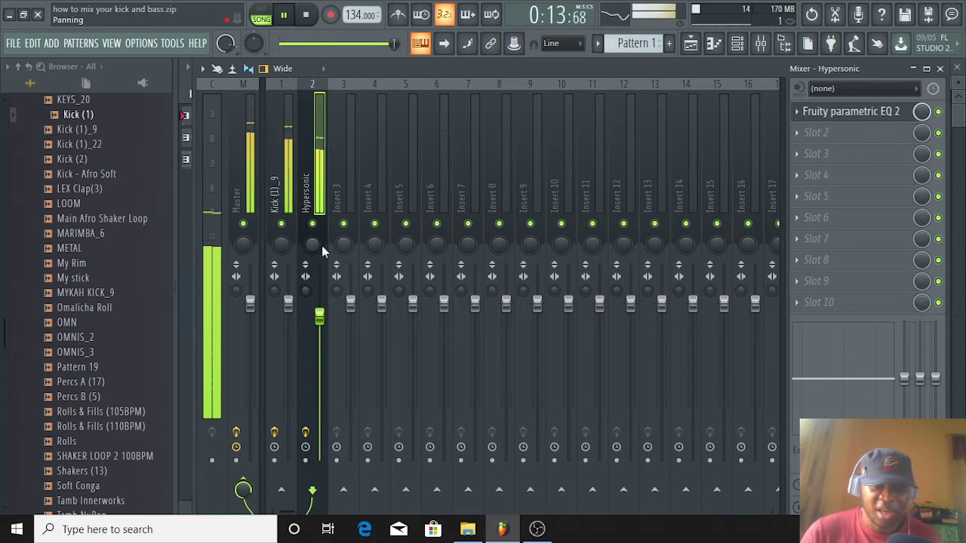
pyautogui.click(283, 208)
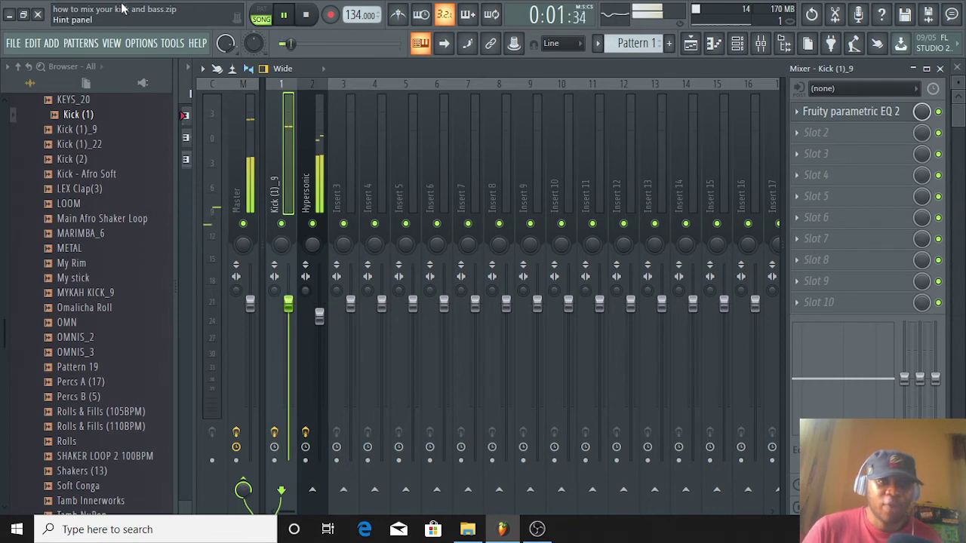
pyautogui.click(861, 120)
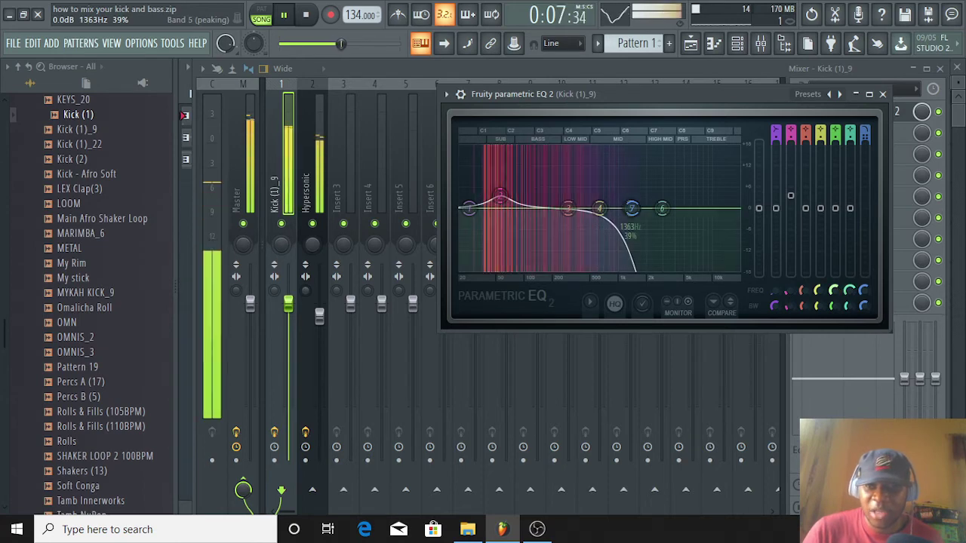
# In the kick EQ, tune band 5 to 140 Hz, boost it by about 2.9 dB, and narrow it to 34% bandwidth
pyautogui.moveTo(840, 289); pyautogui.dragTo(840, 350)
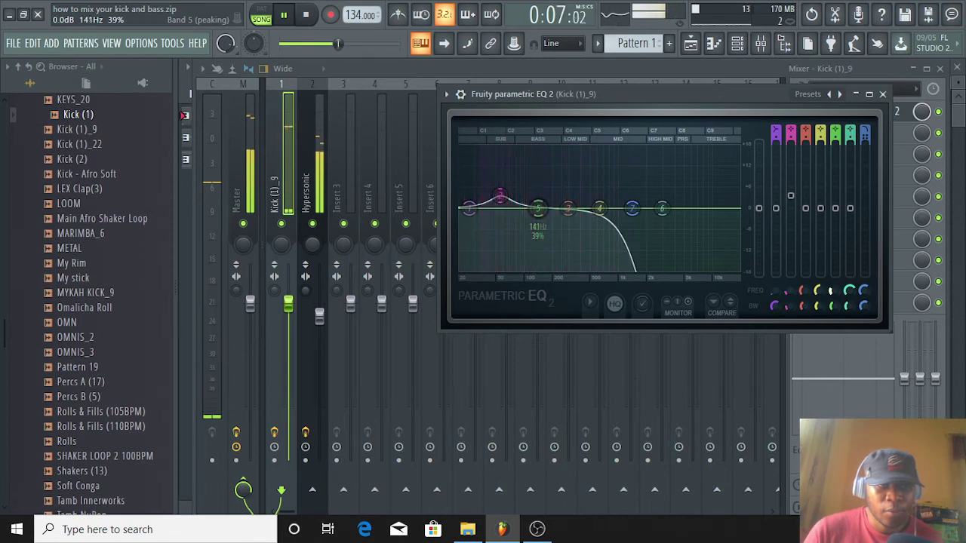
pyautogui.moveTo(836, 290); pyautogui.dragTo(836, 290)
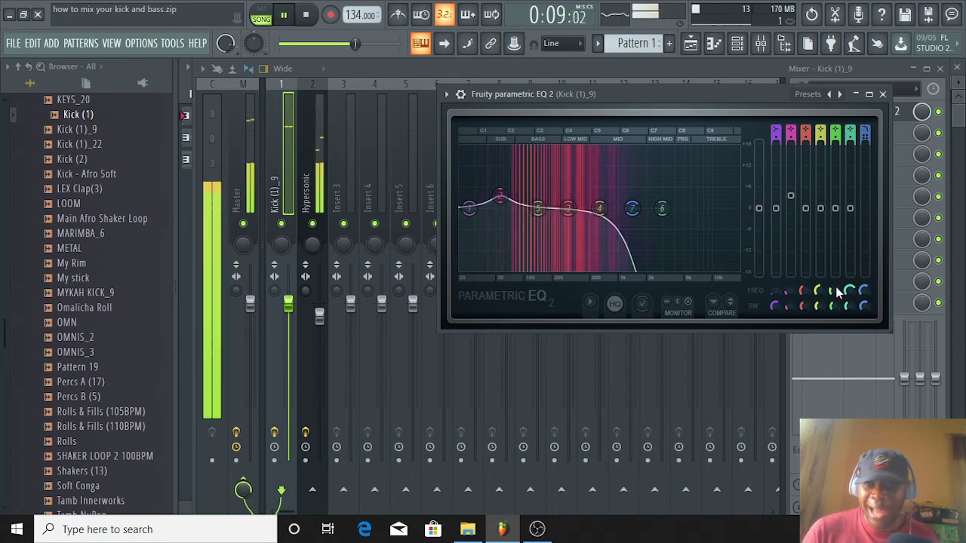
pyautogui.moveTo(836, 214); pyautogui.dragTo(835, 205)
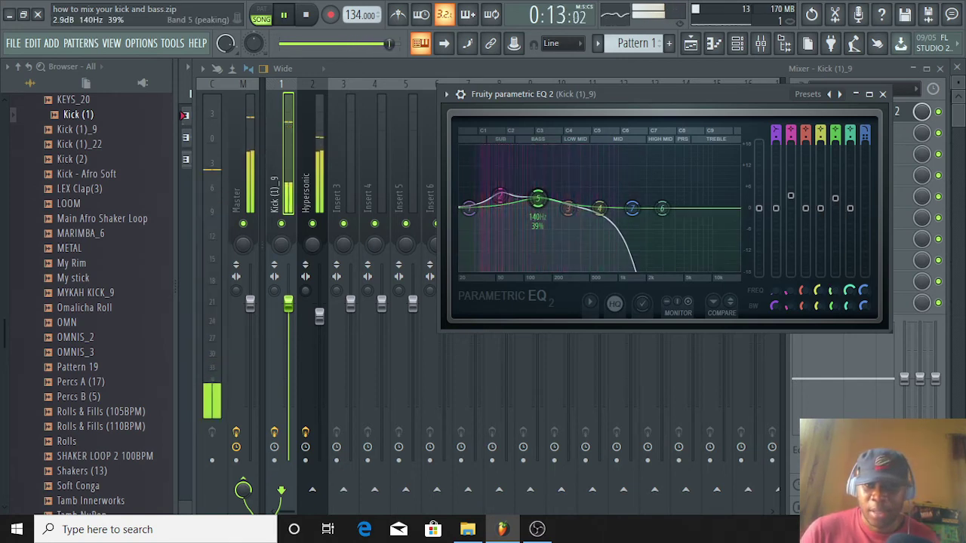
pyautogui.scroll(-2, 548, 201)
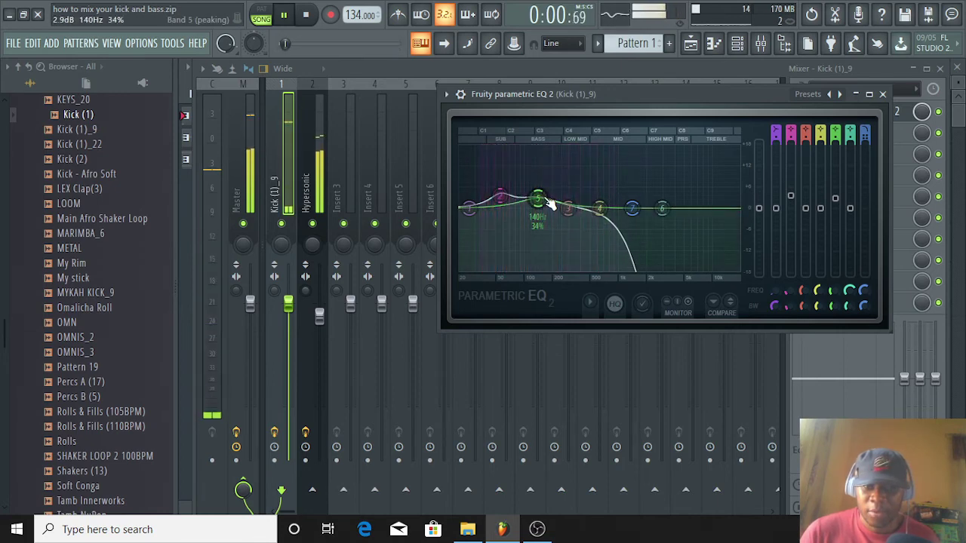
# Turn the kick EQ's band 5 into a cut of about 9 dB at 140 Hz with roughly 9% bandwidth
pyautogui.moveTo(835, 200); pyautogui.dragTo(835, 216)
pyautogui.moveTo(537, 224); pyautogui.dragTo(538, 240)
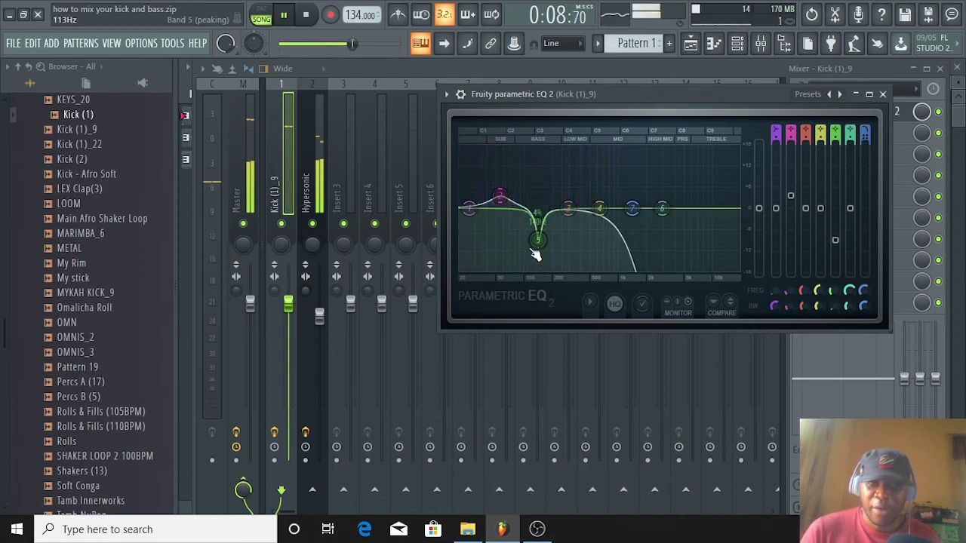
pyautogui.scroll(5, 536, 241)
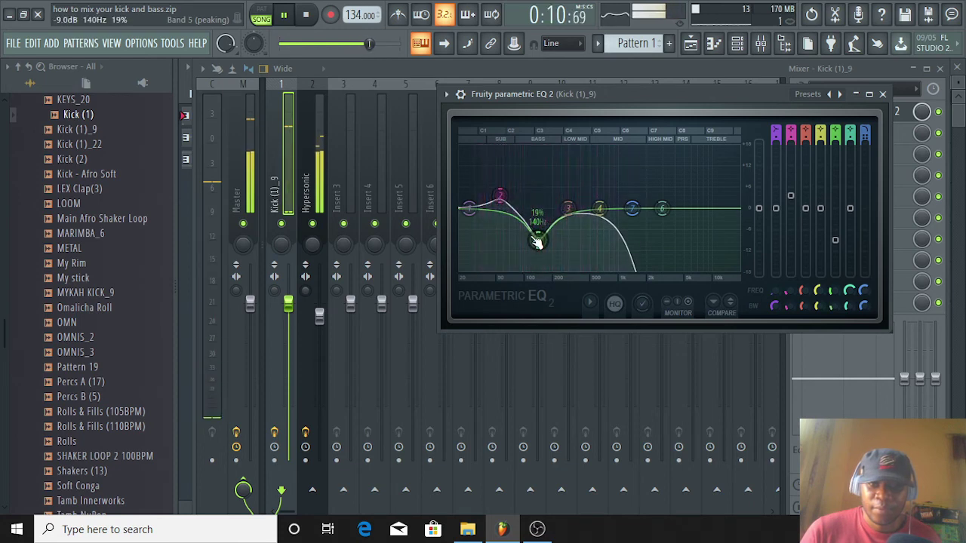
pyautogui.scroll(-2, 537, 241)
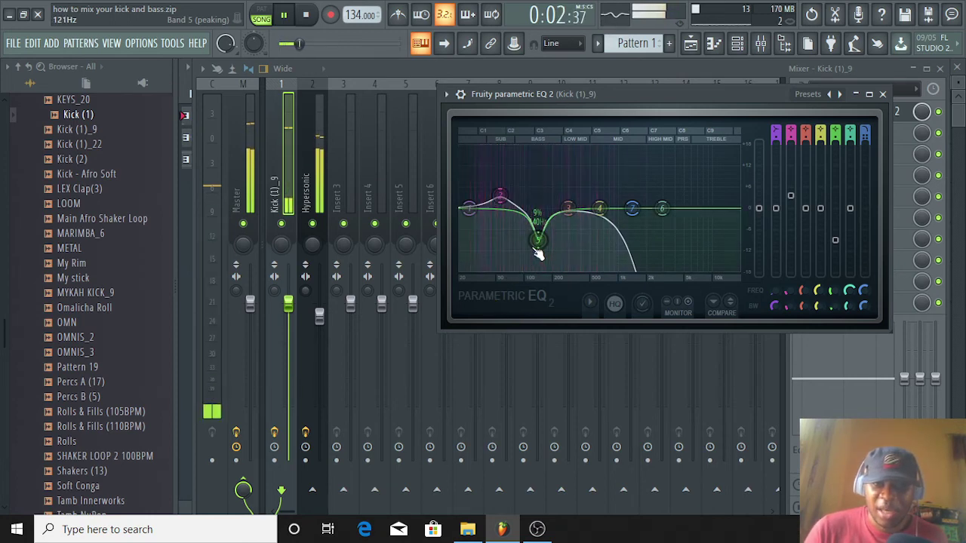
pyautogui.scroll(-2, 538, 242)
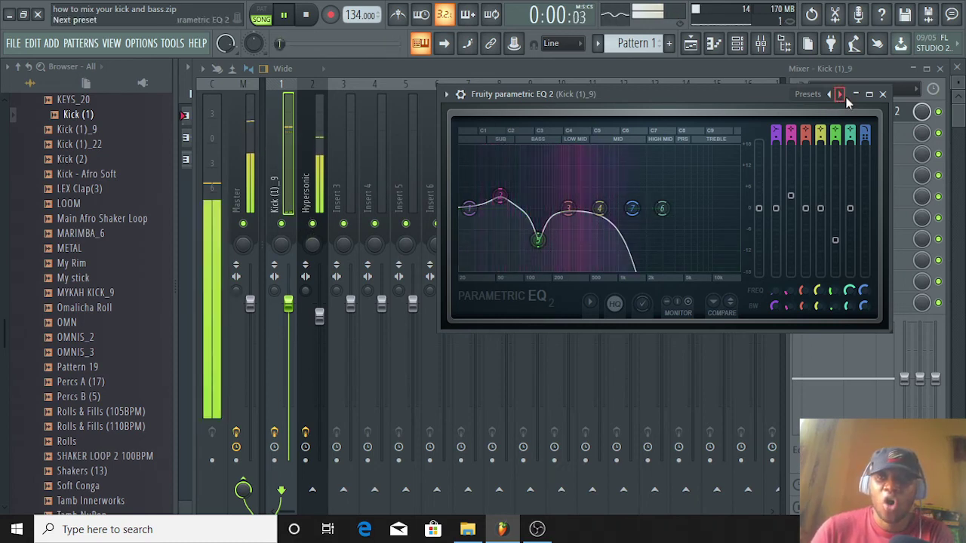
# Close the kick EQ and compare the mix with the kick's and Hypersonic's Fruity parametric EQ 2 bypassed and re-enabled
pyautogui.click(882, 93)
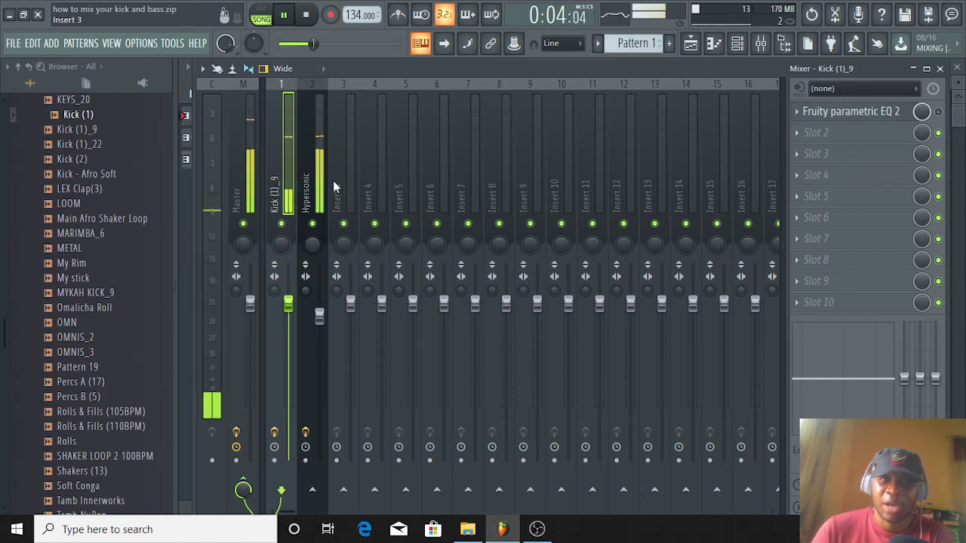
pyautogui.click(316, 189)
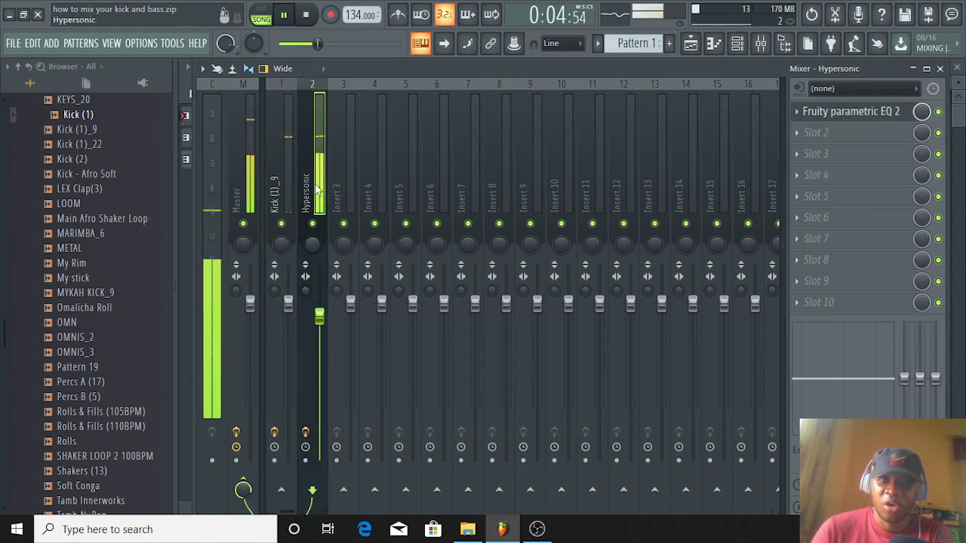
pyautogui.click(940, 113)
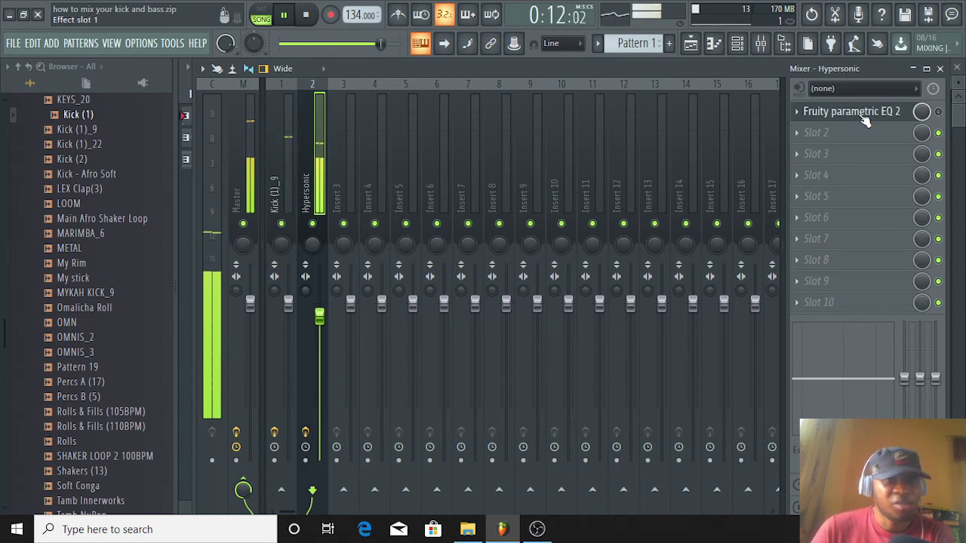
pyautogui.click(283, 204)
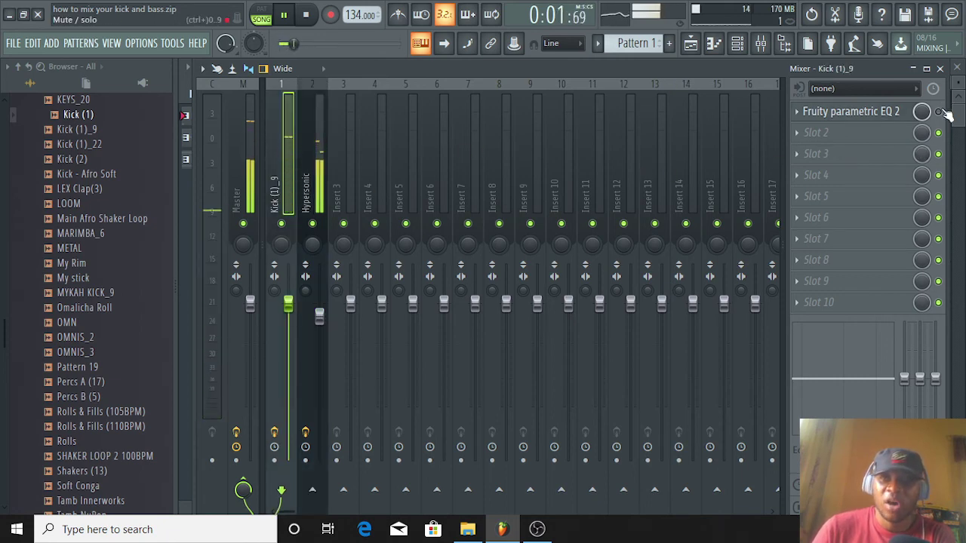
pyautogui.click(318, 160)
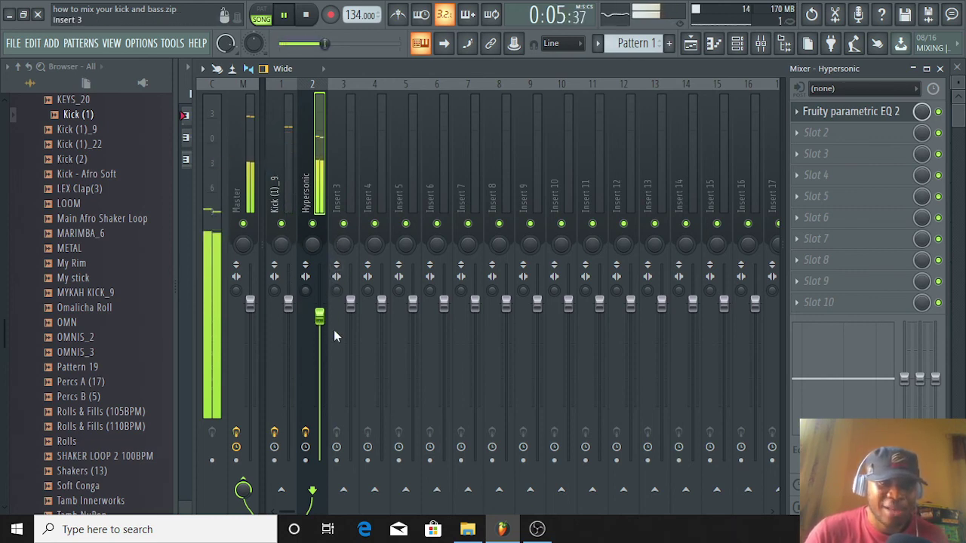
# Lower the Hypersonic track's volume in the mixer and stop playback
pyautogui.moveTo(323, 325); pyautogui.dragTo(320, 336)
pyautogui.press('space')
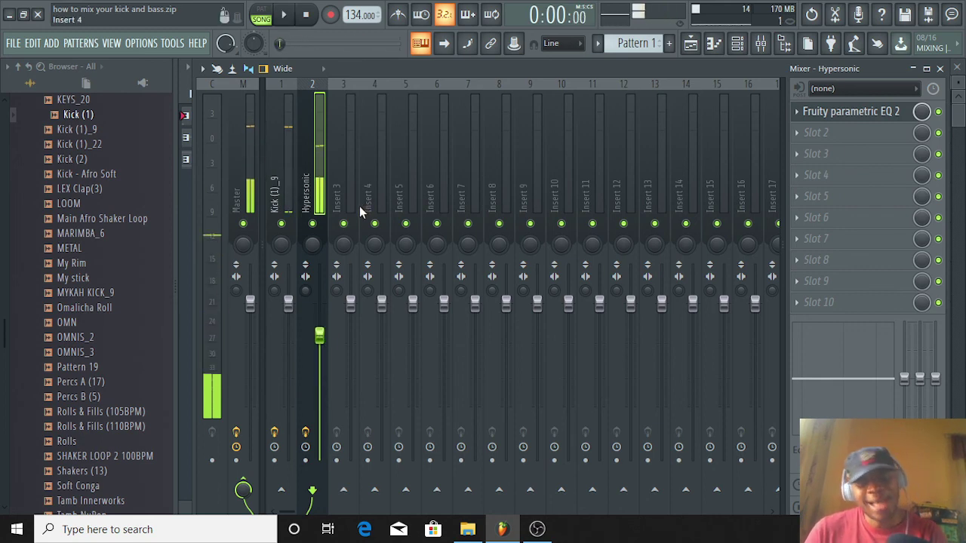